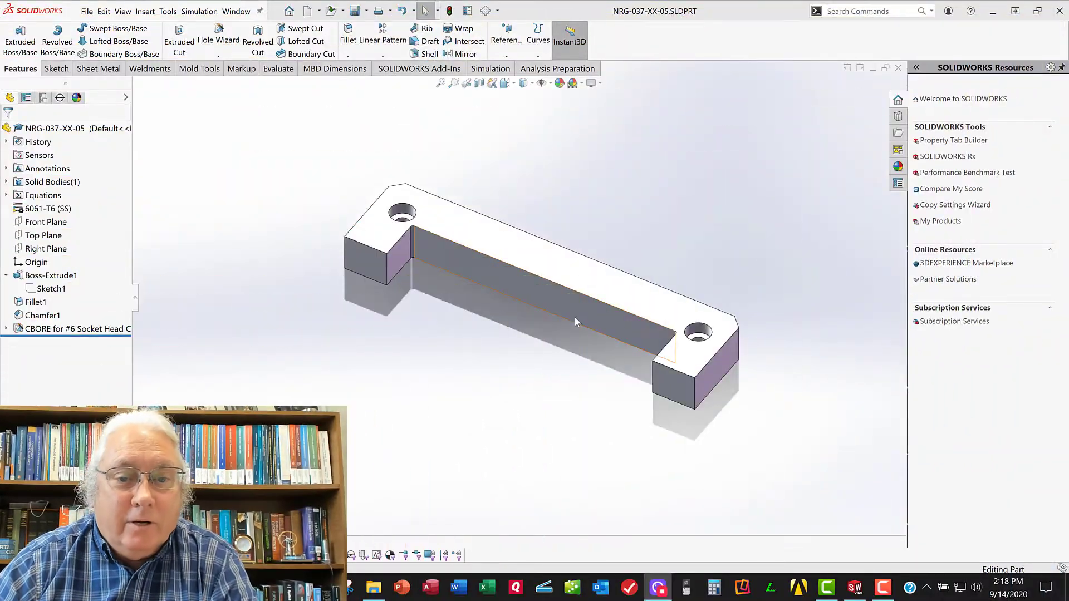
Show Sketch1's dimensions on the bracket and view them normal to the sketch plane
{"action": "middle_click_drag", "start_coordinate": [528, 357], "coordinate": [566, 318]}
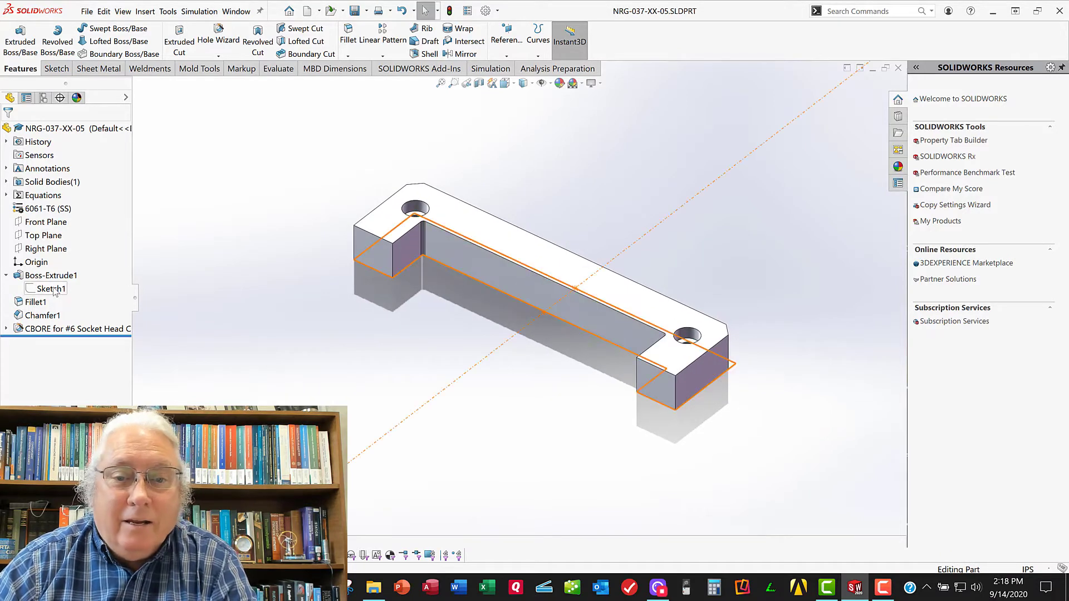
{"action": "left_click", "coordinate": [51, 288]}
{"action": "middle_click_drag", "start_coordinate": [339, 319], "coordinate": [350, 387]}
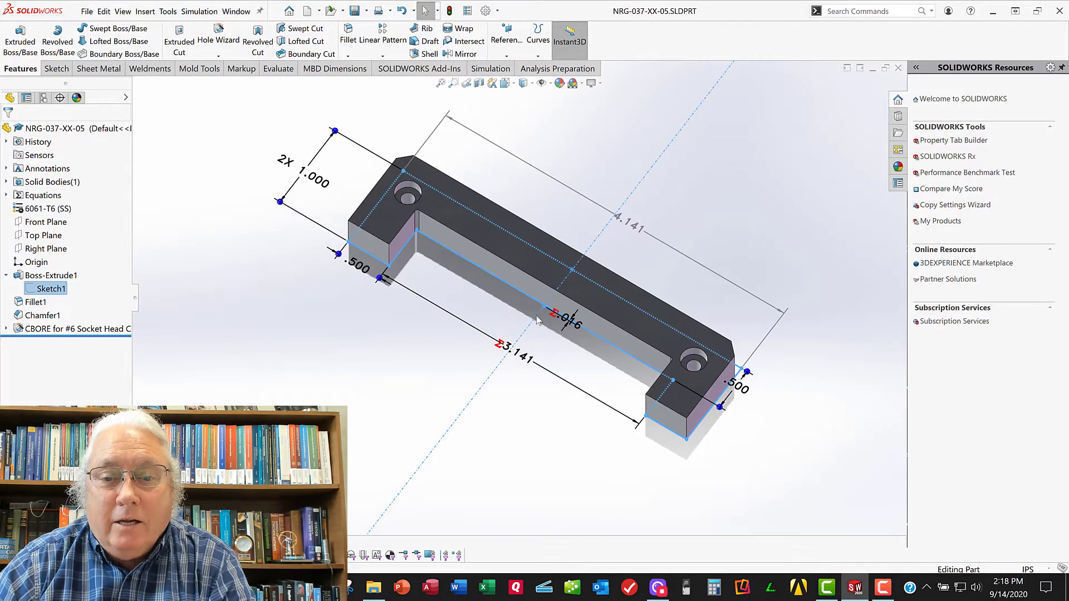
{"action": "key", "text": "ctrl+8"}
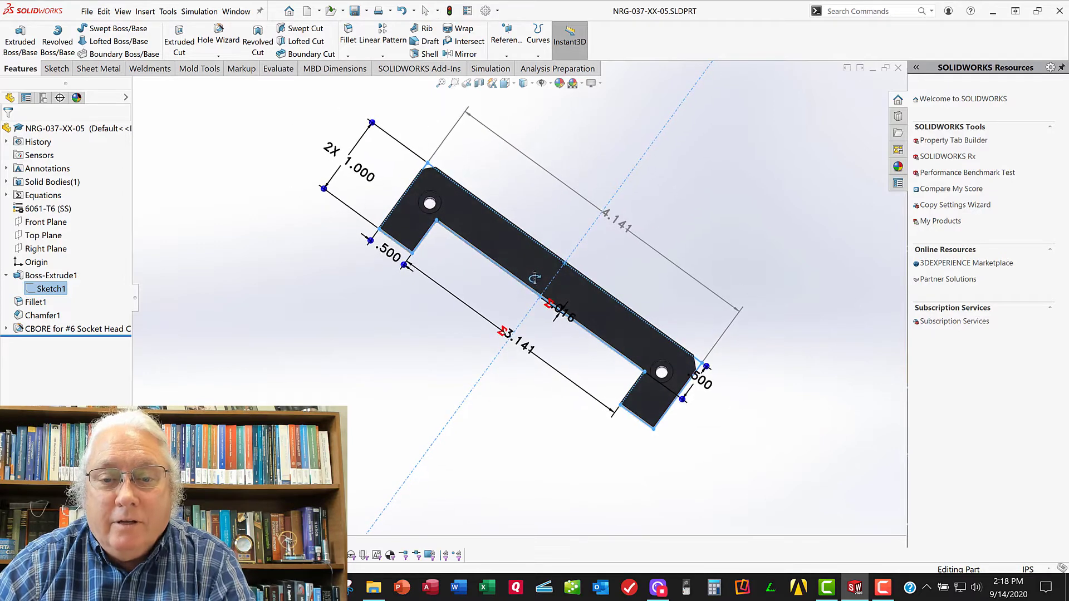
{"action": "mouse_move", "coordinate": [533, 265]}
{"action": "middle_mouse_down"}
{"action": "mouse_move", "coordinate": [549, 160]}
{"action": "mouse_move", "coordinate": [544, 171]}
{"action": "middle_mouse_up"}
Hide Sketch1's dimensions after re-checking them, then bring up the File menu
{"action": "scroll", "coordinate": [545, 167], "scroll_direction": "down", "scroll_amount": 2}
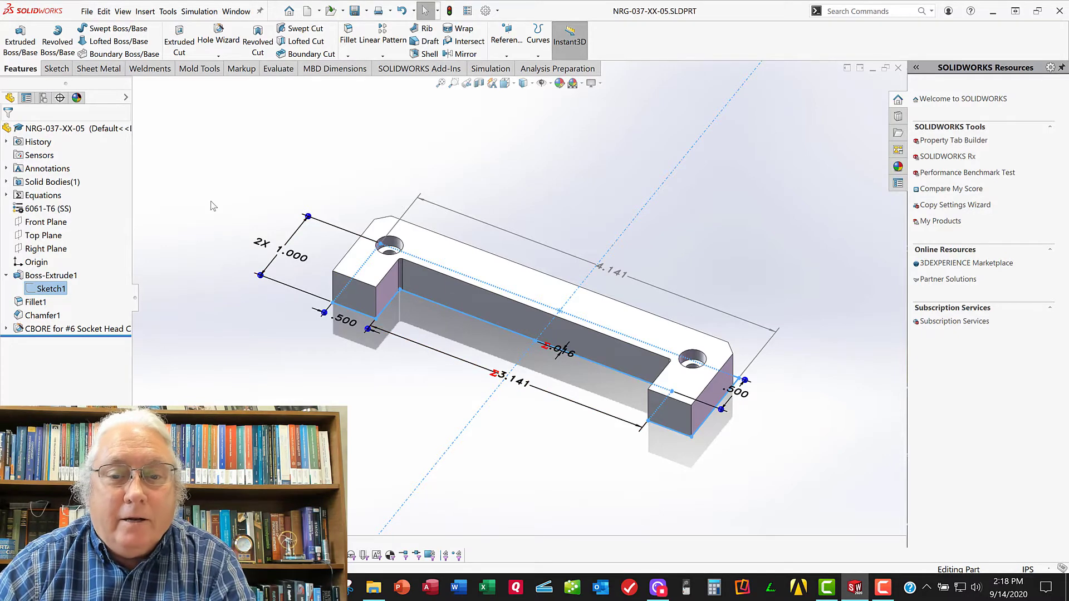
{"action": "key", "text": "Escape"}
{"action": "left_click", "coordinate": [52, 288]}
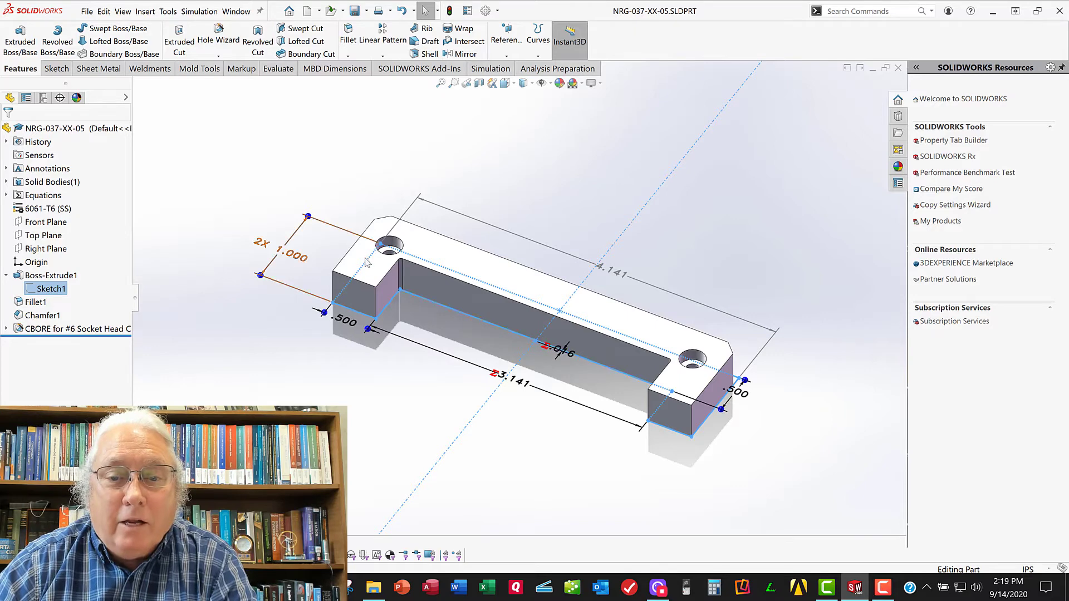
{"action": "key", "text": "Escape"}
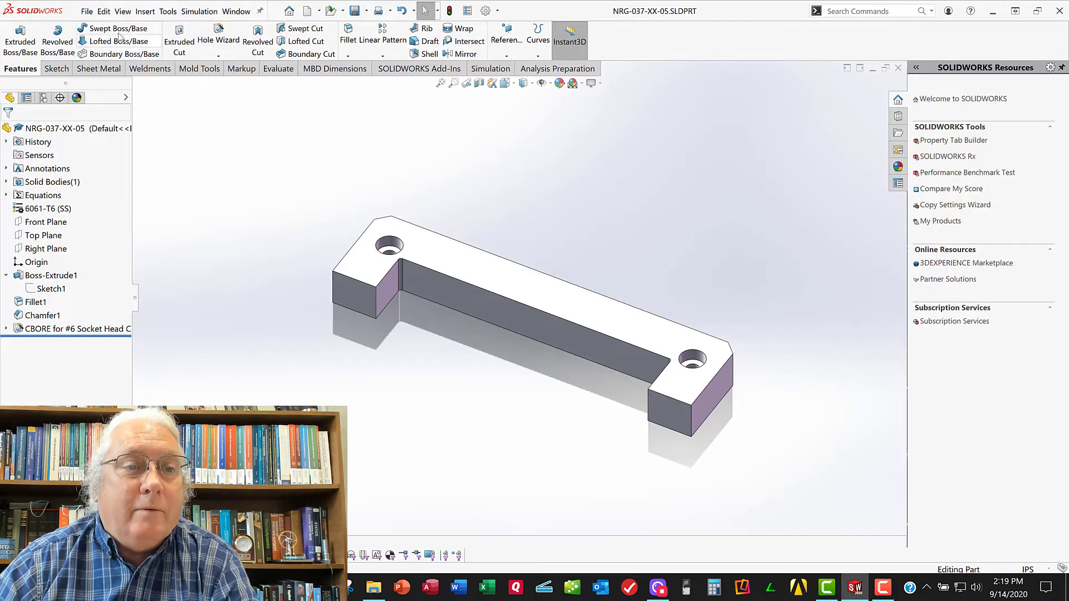
{"action": "left_click", "coordinate": [88, 12]}
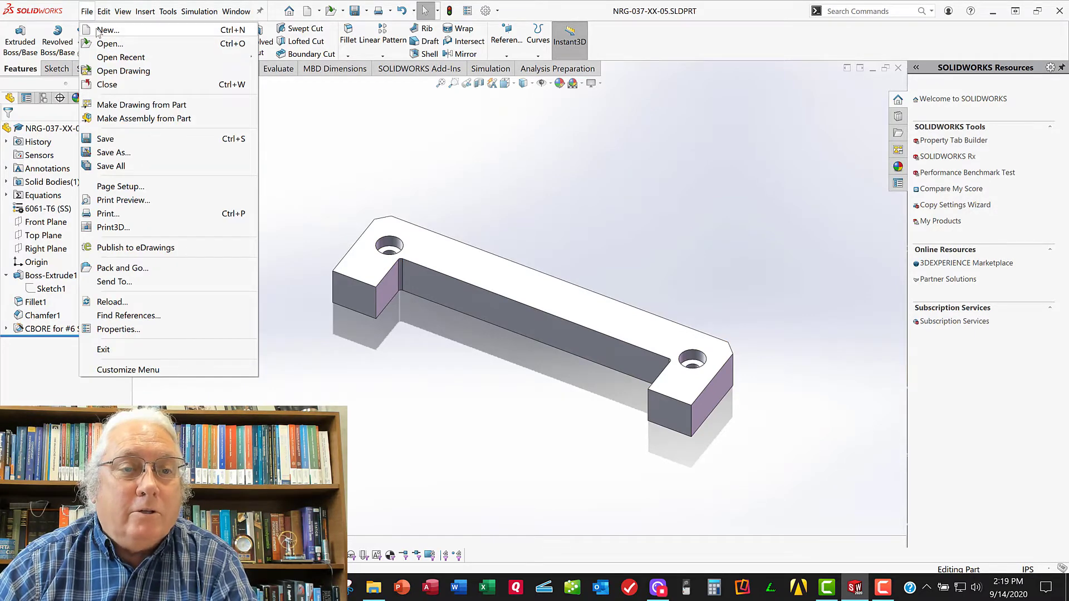
Create an ACC_B_Landscape drawing and place the bracket's front view near the sheet centre
{"action": "left_click", "coordinate": [107, 30]}
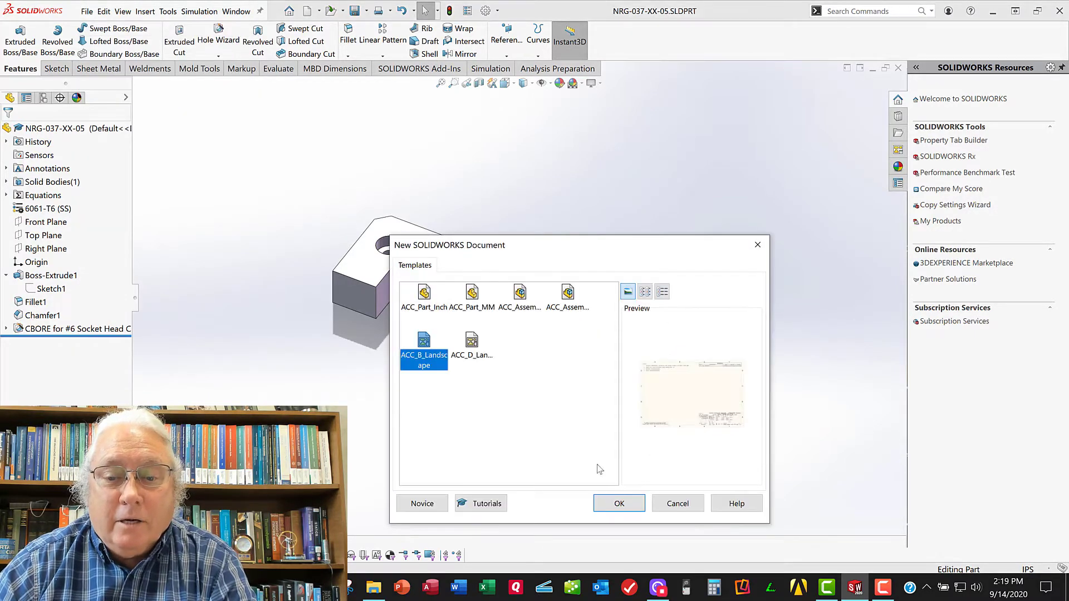
{"action": "left_click", "coordinate": [627, 508]}
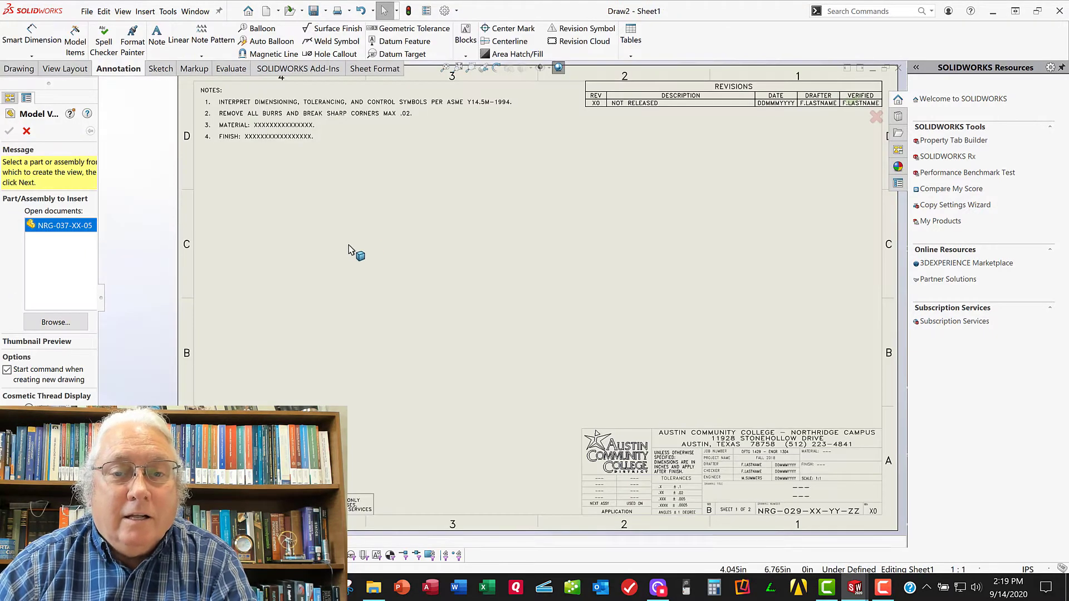
{"action": "double_click", "coordinate": [59, 227]}
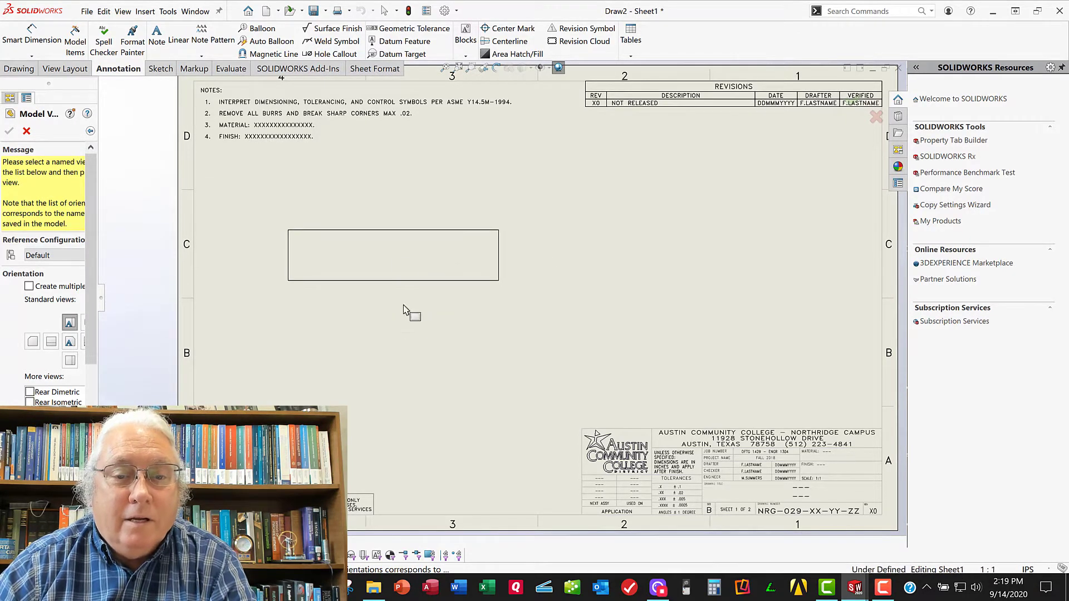
{"action": "left_click", "coordinate": [405, 280]}
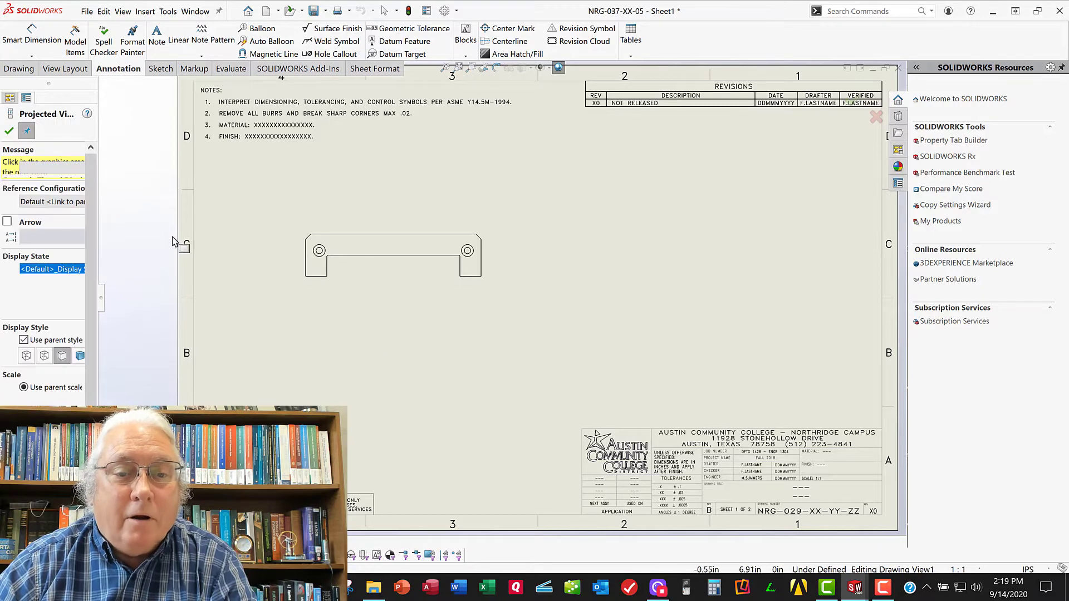
{"action": "left_click", "coordinate": [10, 132]}
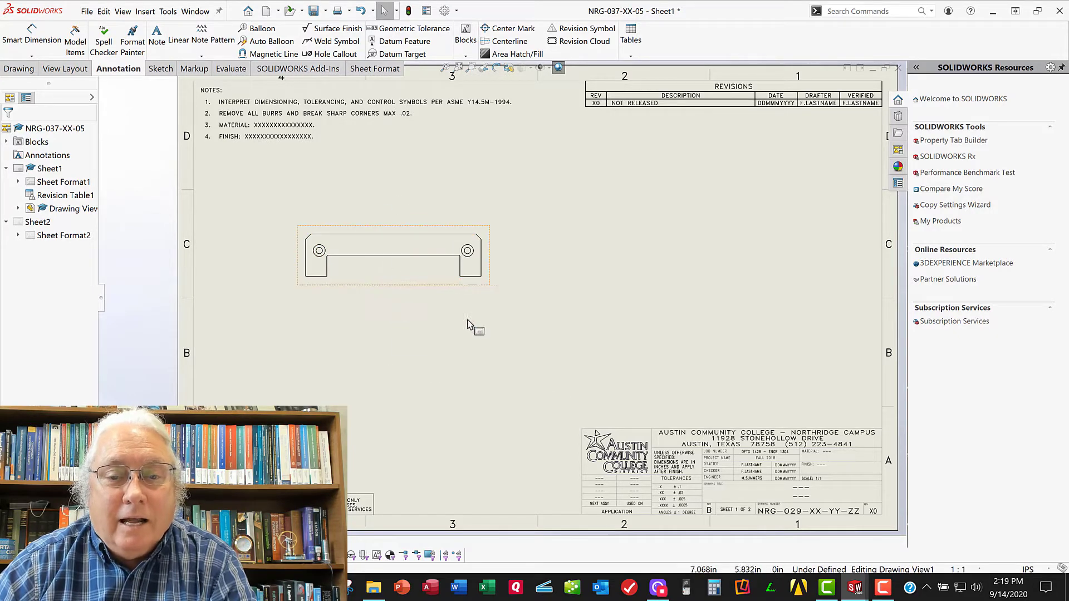
Rotate the front drawing view 90° to stand vertically and move it toward the sheet's left
{"action": "left_click", "coordinate": [490, 287]}
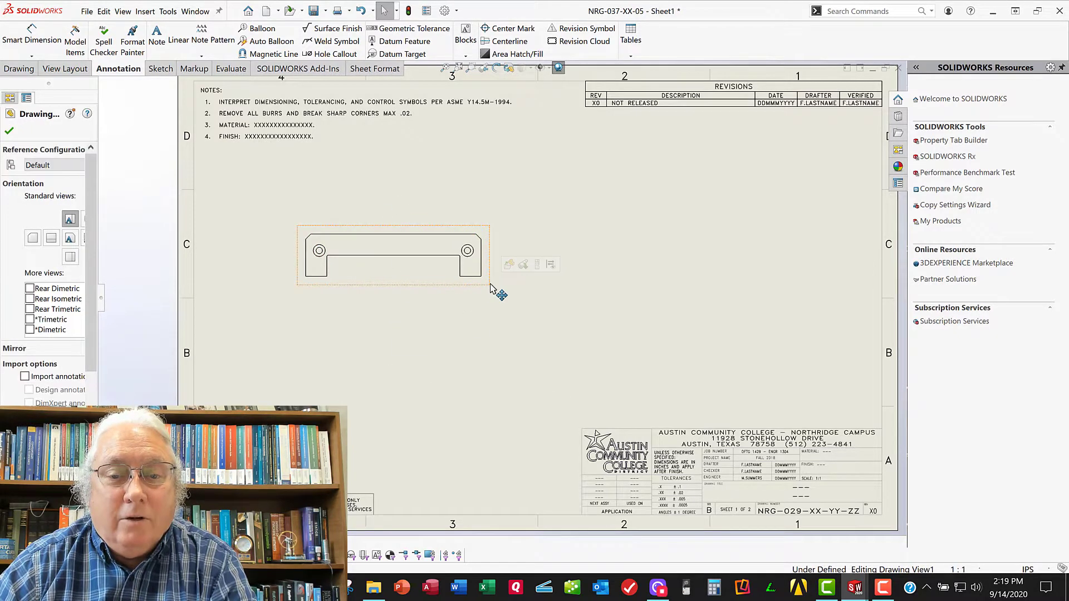
{"action": "right_click", "coordinate": [490, 288]}
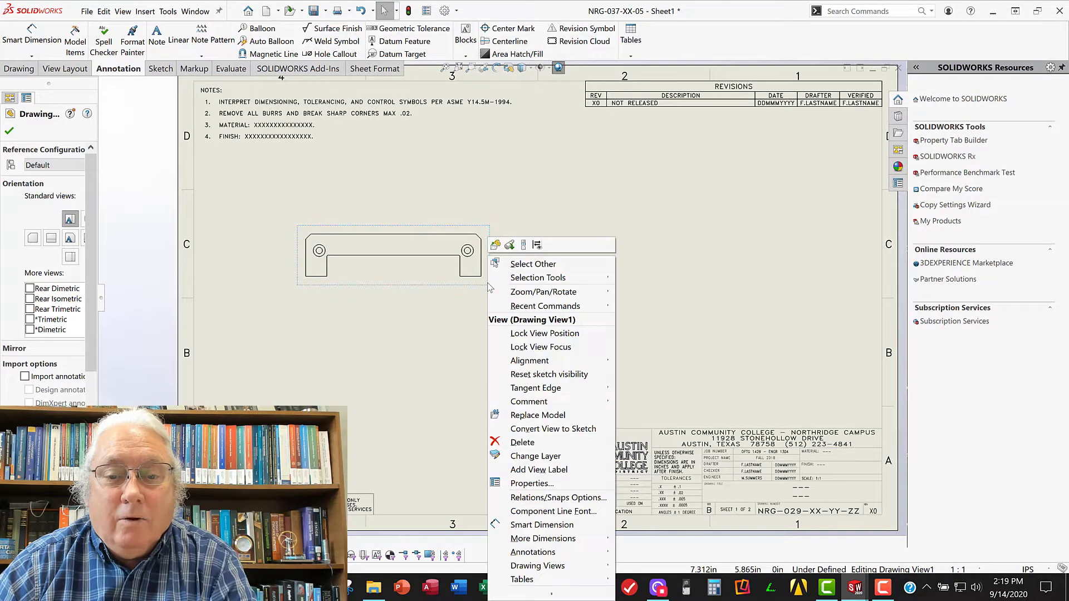
{"action": "mouse_move", "coordinate": [584, 297]}
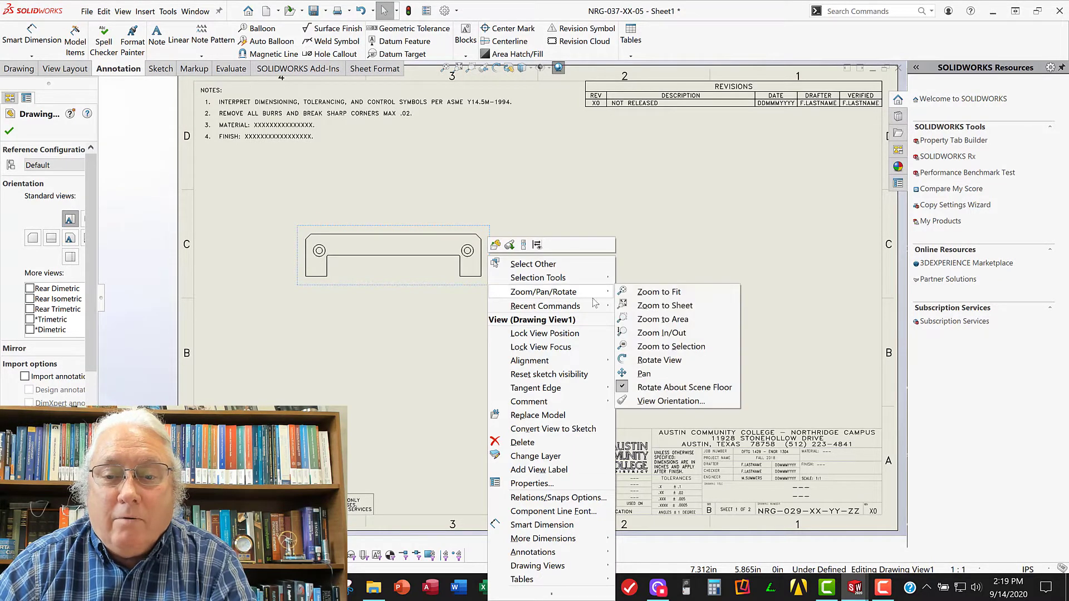
{"action": "left_click", "coordinate": [657, 361]}
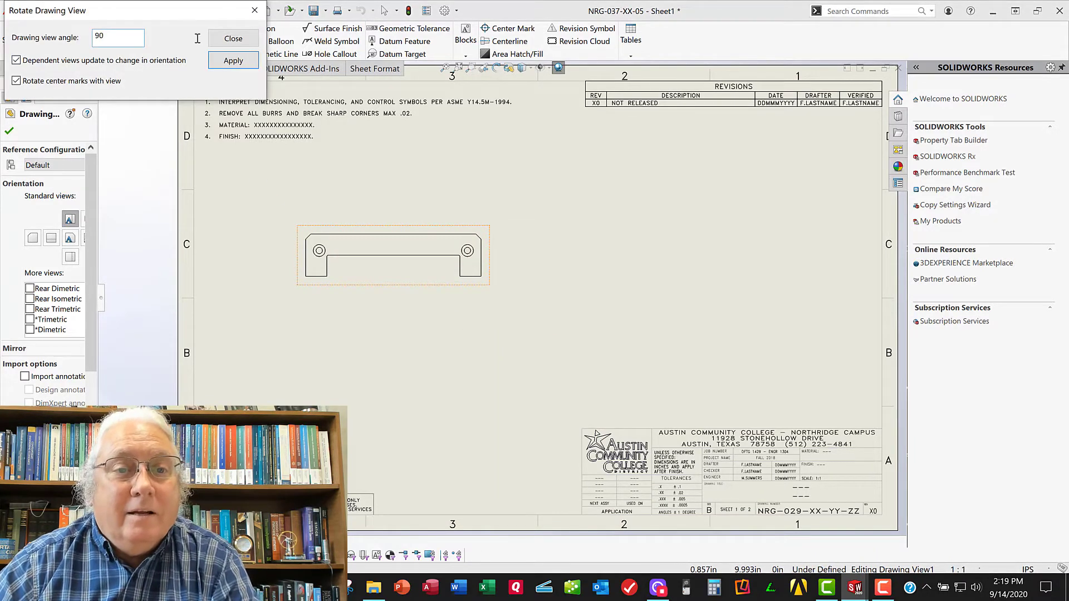
{"action": "left_click", "coordinate": [228, 60]}
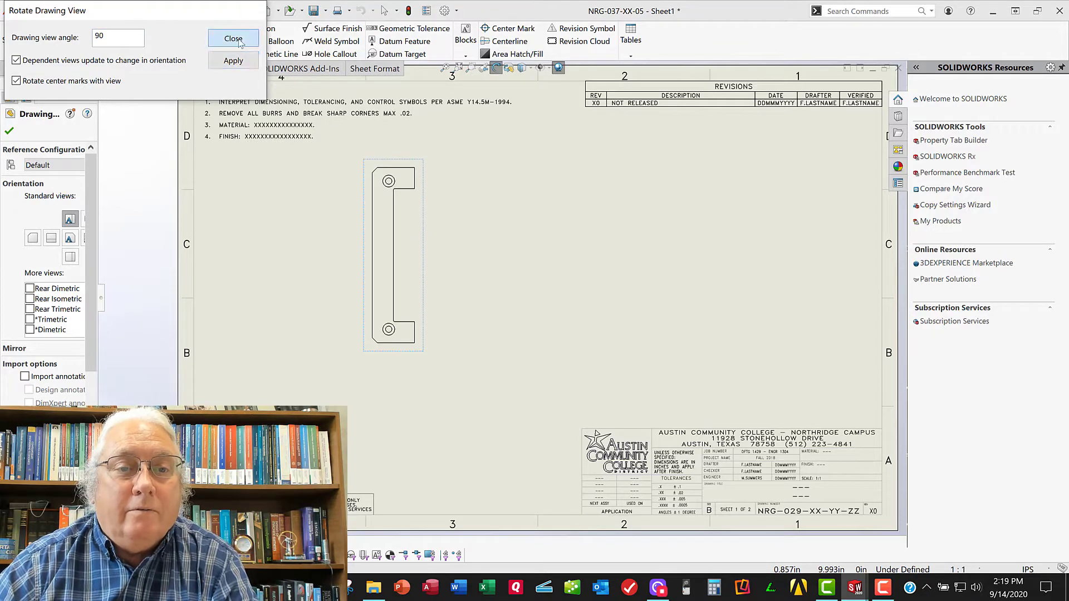
{"action": "left_click", "coordinate": [236, 39]}
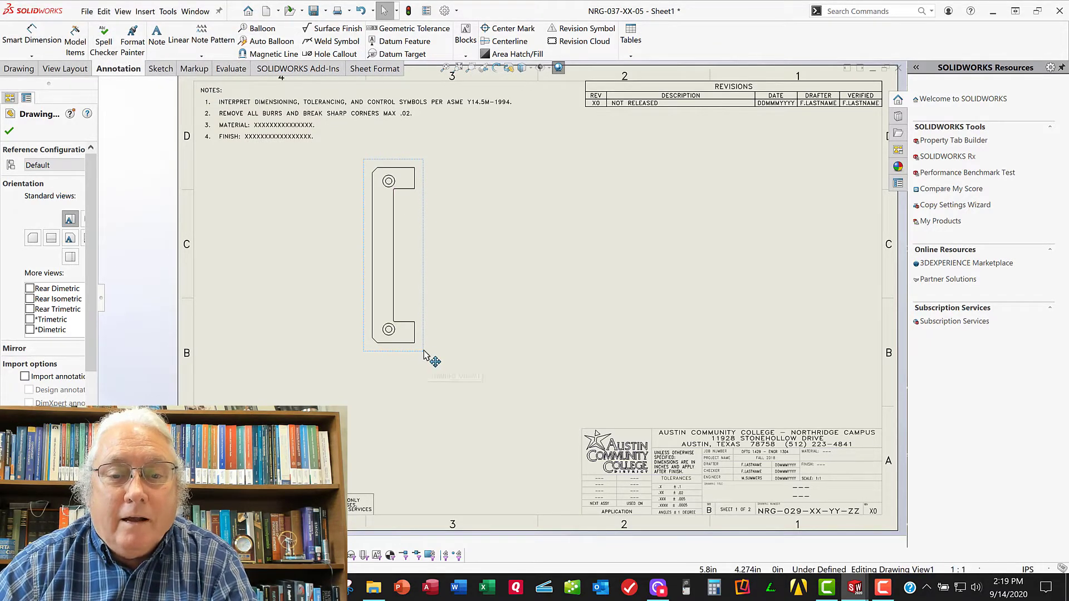
{"action": "mouse_move", "coordinate": [419, 356]}
{"action": "left_mouse_down"}
{"action": "mouse_move", "coordinate": [382, 374]}
{"action": "mouse_move", "coordinate": [366, 372]}
{"action": "mouse_move", "coordinate": [398, 362]}
{"action": "mouse_move", "coordinate": [354, 368]}
{"action": "left_mouse_up"}
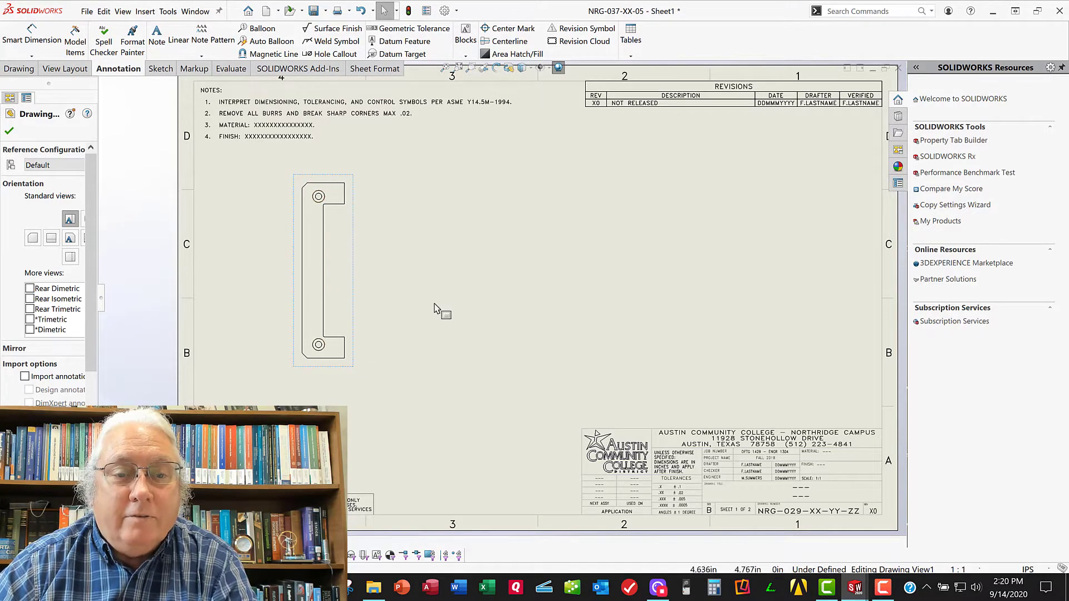
{"action": "left_click", "coordinate": [8, 132]}
Cut Section A-A vertically through both hole centres and place it right of the vertical view
{"action": "left_click", "coordinate": [221, 162]}
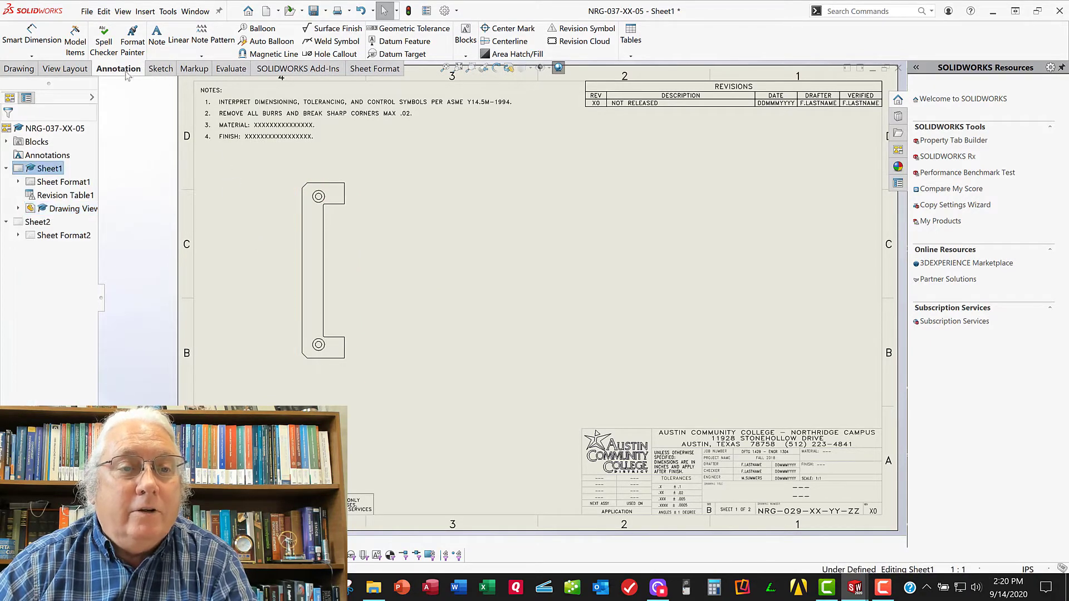
{"action": "left_click", "coordinate": [54, 69]}
{"action": "left_click", "coordinate": [141, 47]}
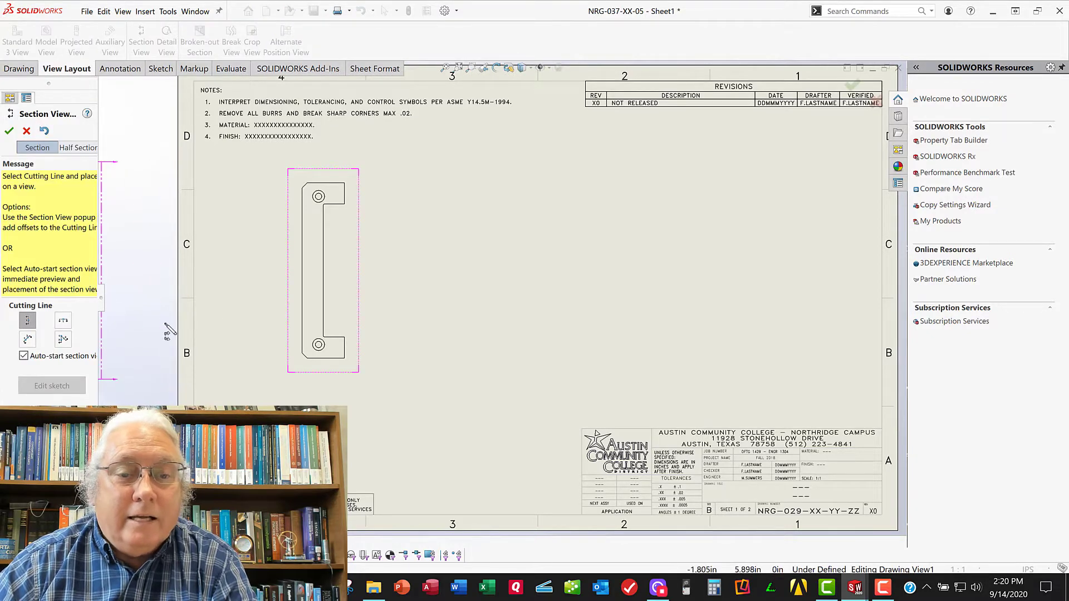
{"action": "left_click", "coordinate": [318, 345]}
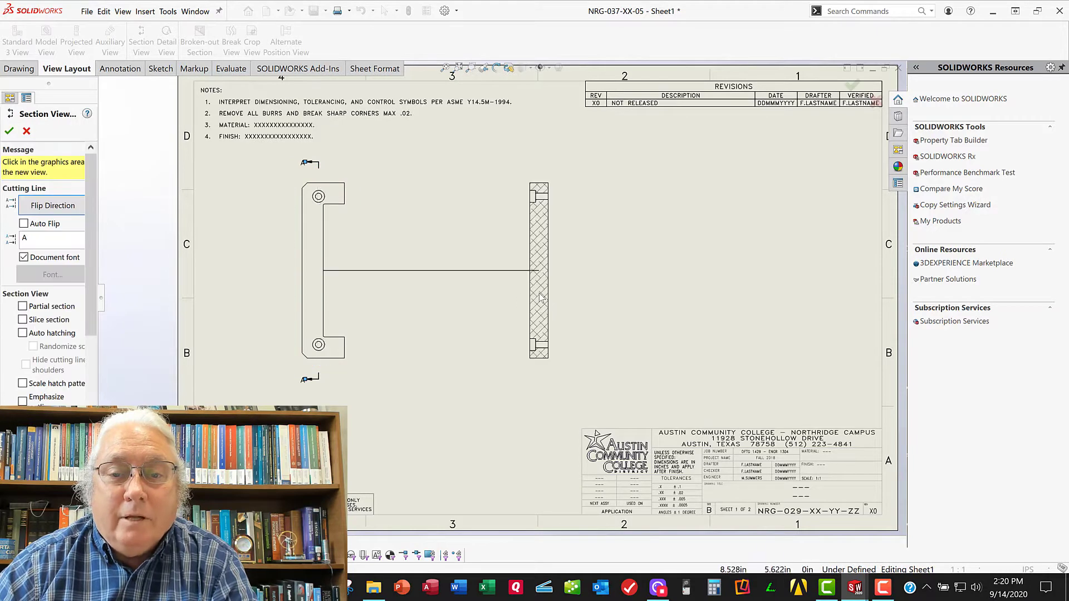
{"action": "left_click", "coordinate": [540, 298]}
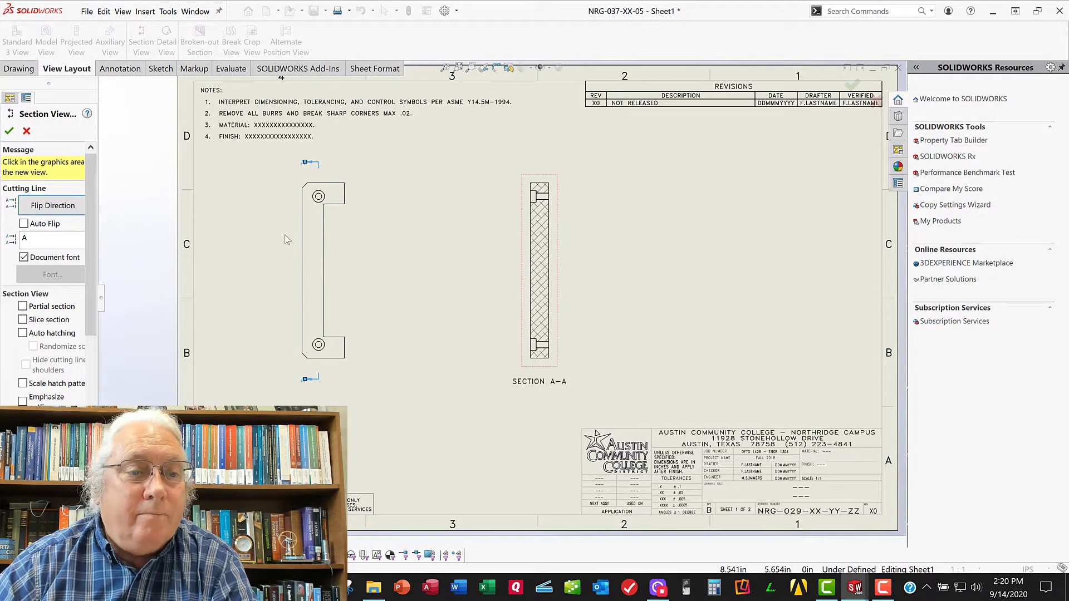
{"action": "left_click", "coordinate": [10, 133]}
{"action": "left_click", "coordinate": [358, 241]}
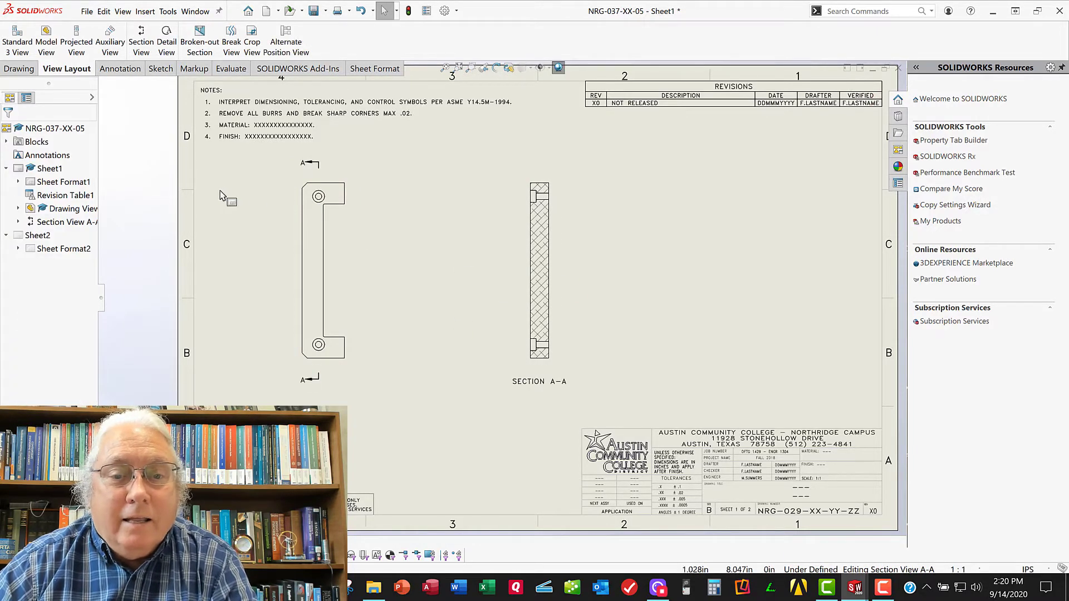
{"action": "scroll", "coordinate": [539, 290], "scroll_direction": "down", "scroll_amount": 5}
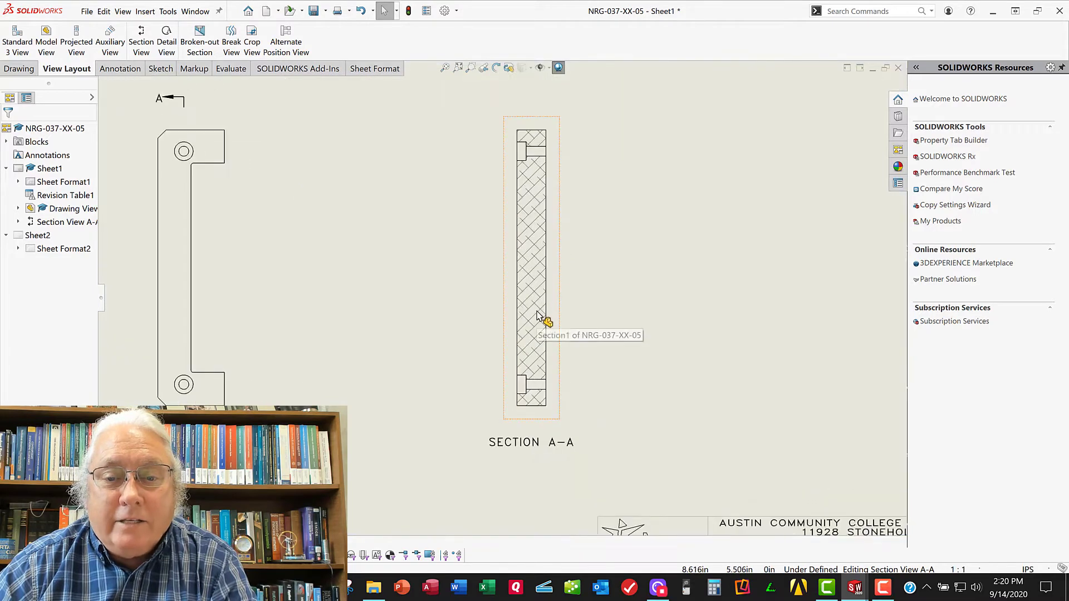
Replace Section A-A's material crosshatch with the ANSI31 (Iron BrickStone) hatch pattern
{"action": "left_click", "coordinate": [528, 270]}
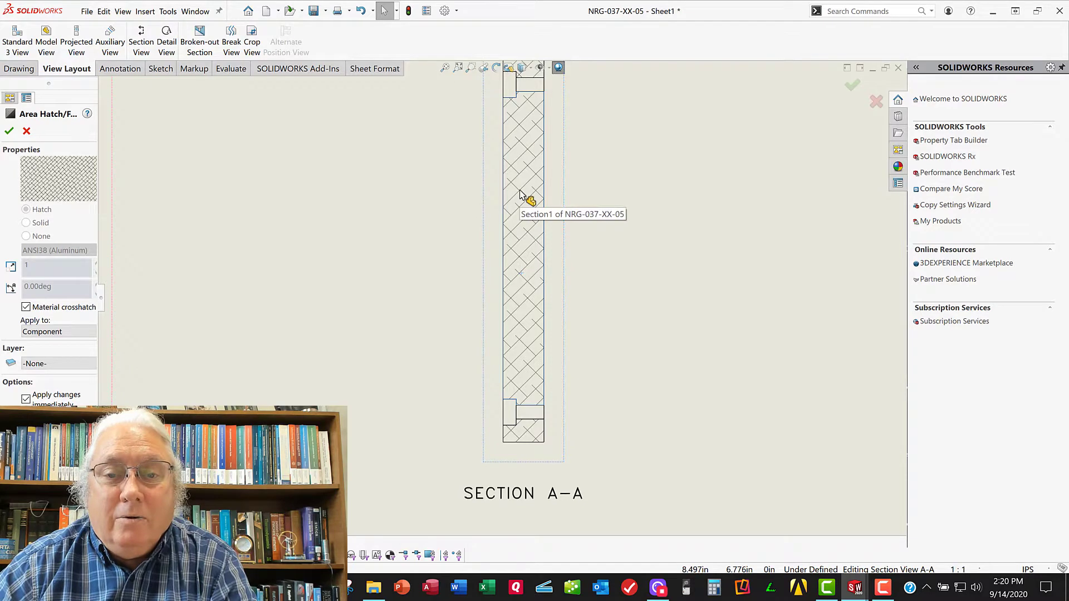
{"action": "scroll", "coordinate": [528, 270], "scroll_direction": "up", "scroll_amount": 1}
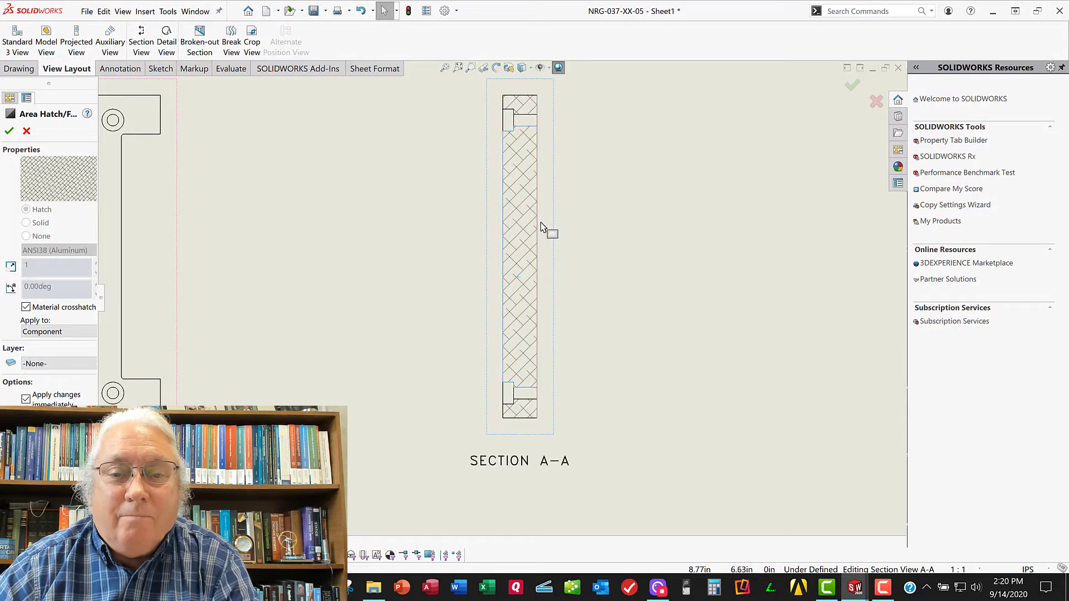
{"action": "scroll", "coordinate": [447, 267], "scroll_direction": "up", "scroll_amount": 1}
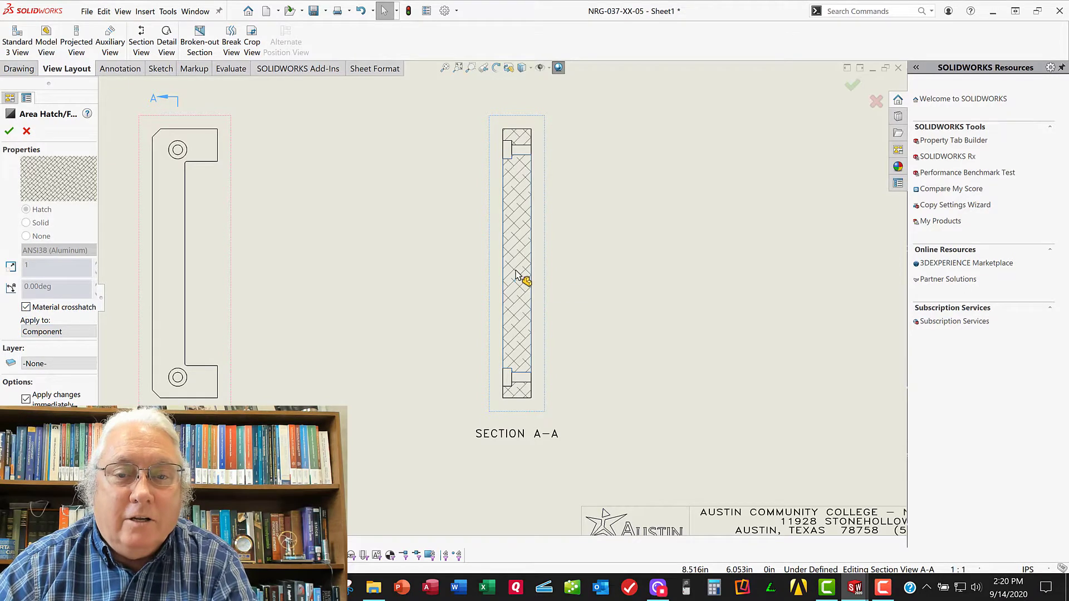
{"action": "left_click", "coordinate": [26, 307]}
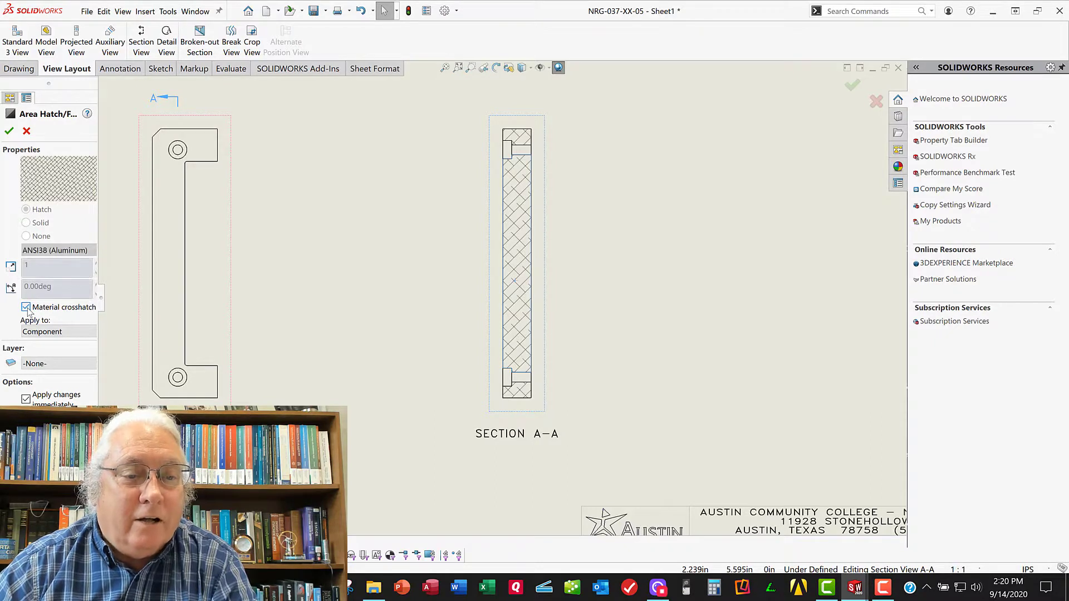
{"action": "left_click", "coordinate": [58, 251]}
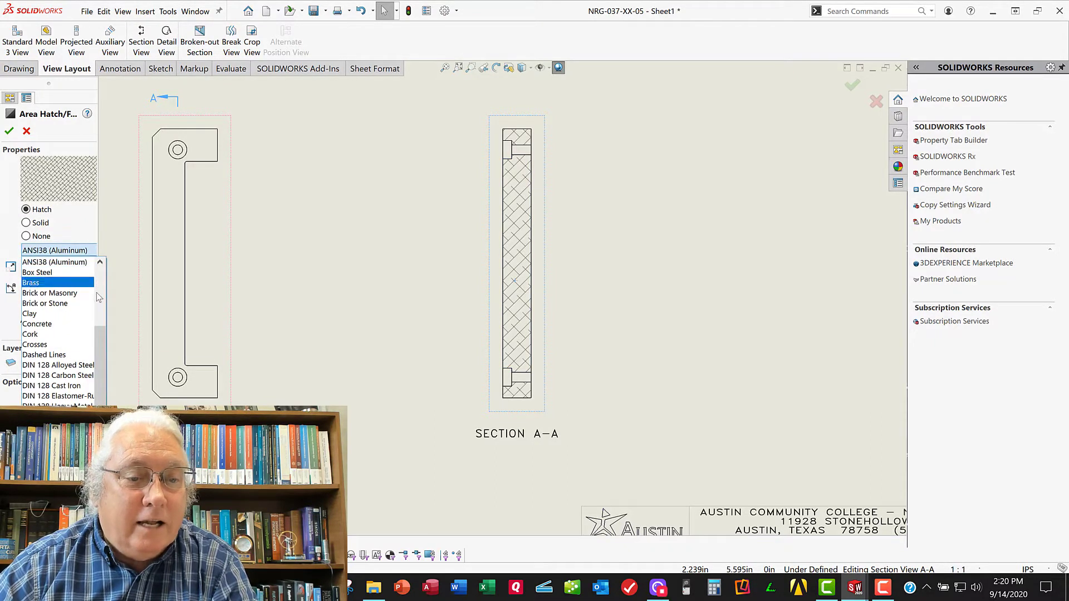
{"action": "left_click_drag", "start_coordinate": [101, 349], "coordinate": [101, 291]}
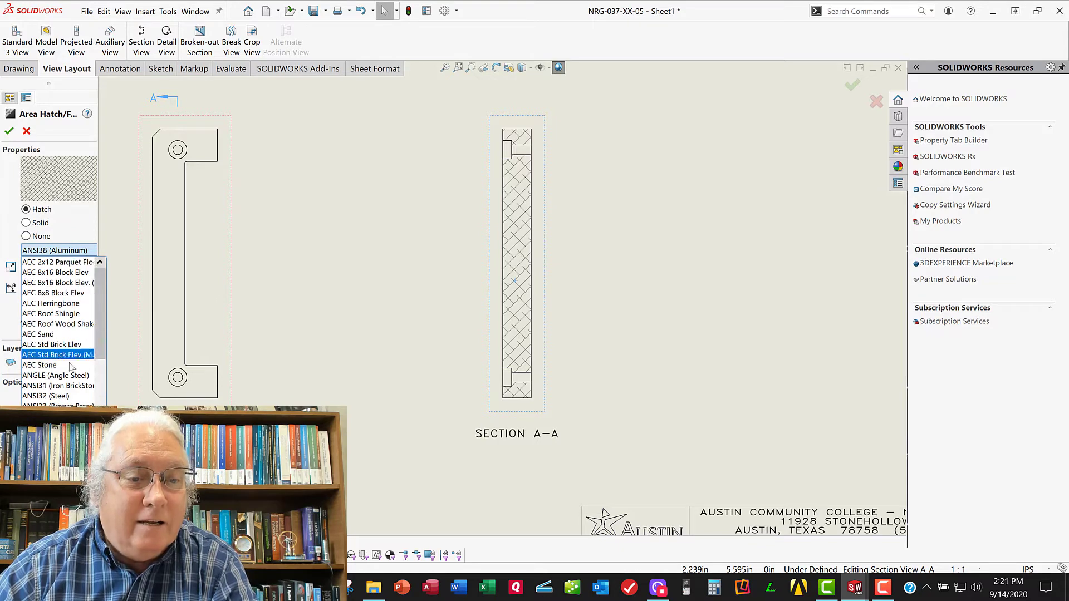
{"action": "left_click", "coordinate": [61, 386]}
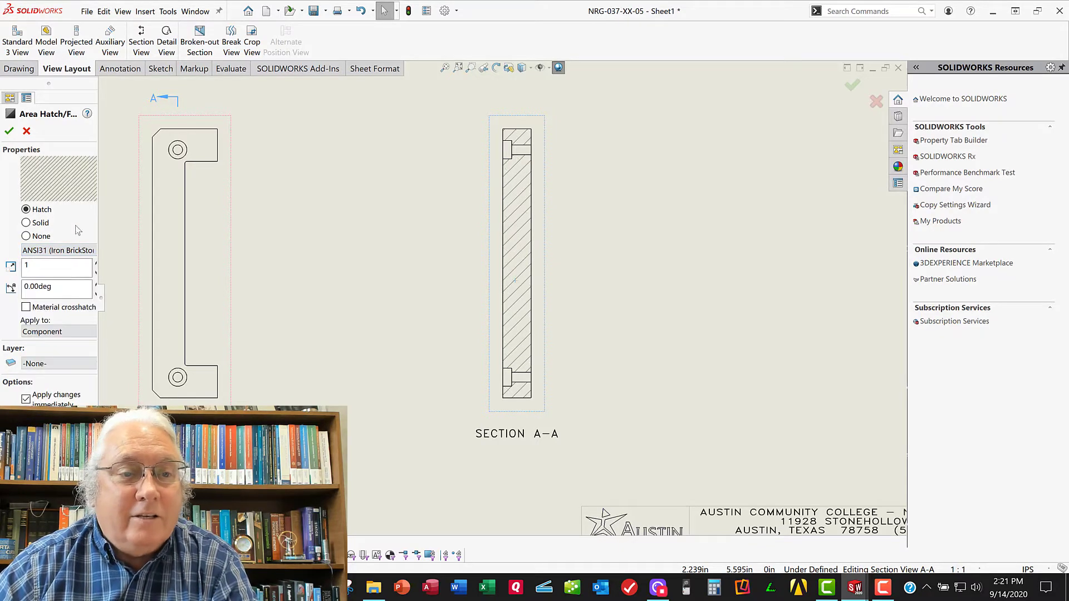
{"action": "left_click", "coordinate": [9, 132]}
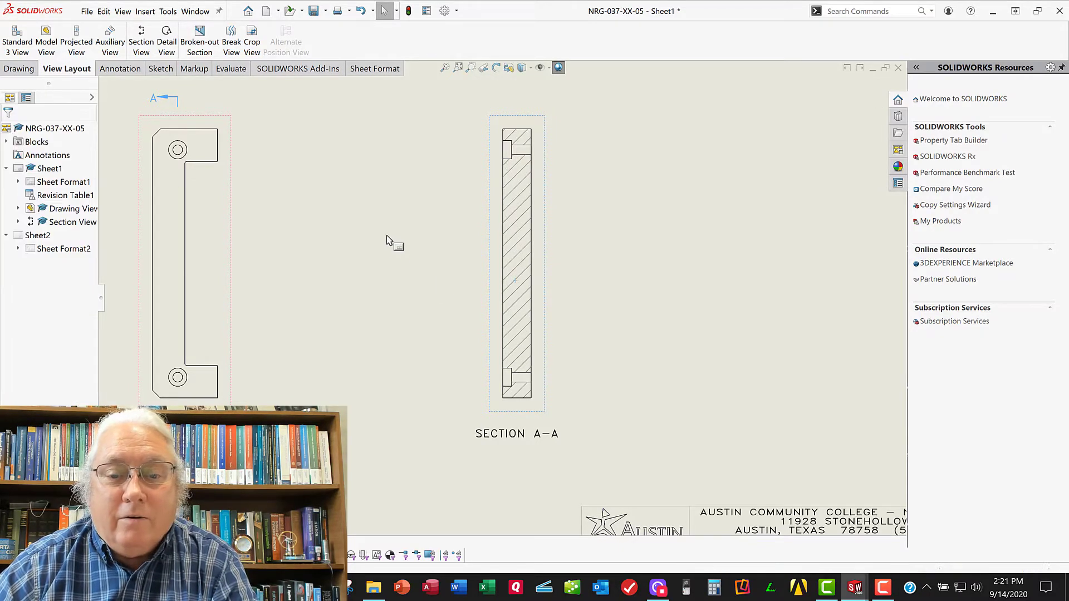
Fit the whole drawing sheet in view and check Section A-A's settings
{"action": "key", "text": "f"}
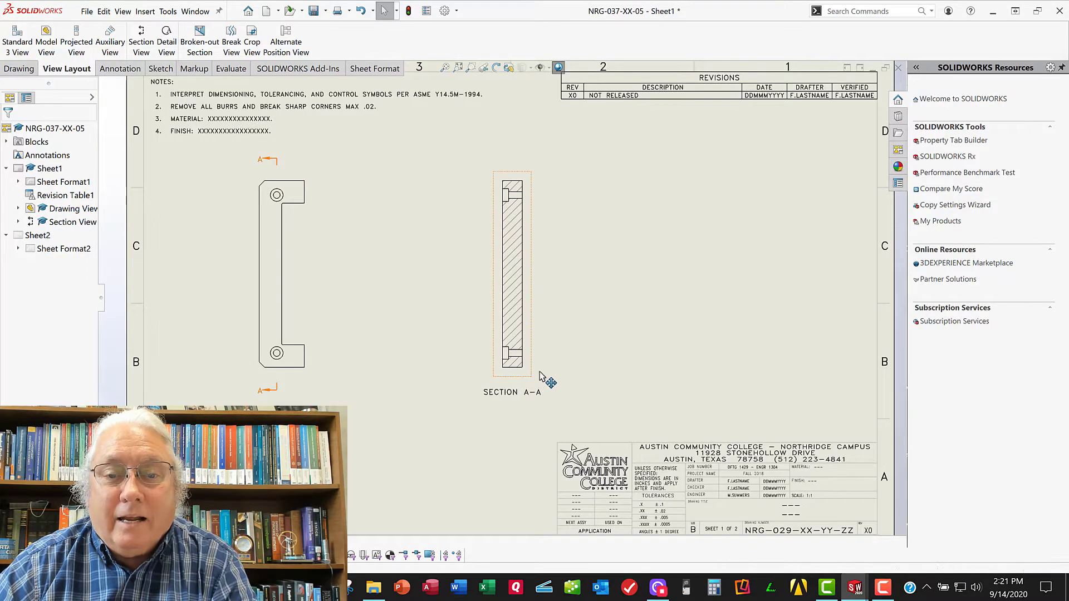
{"action": "left_click", "coordinate": [536, 377]}
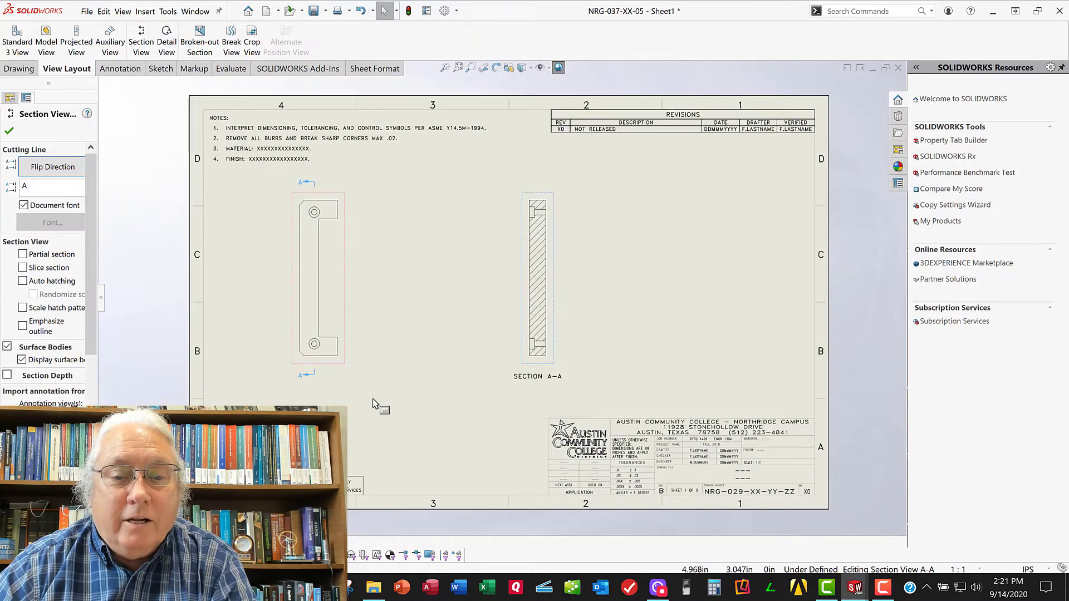
{"action": "left_click", "coordinate": [362, 312]}
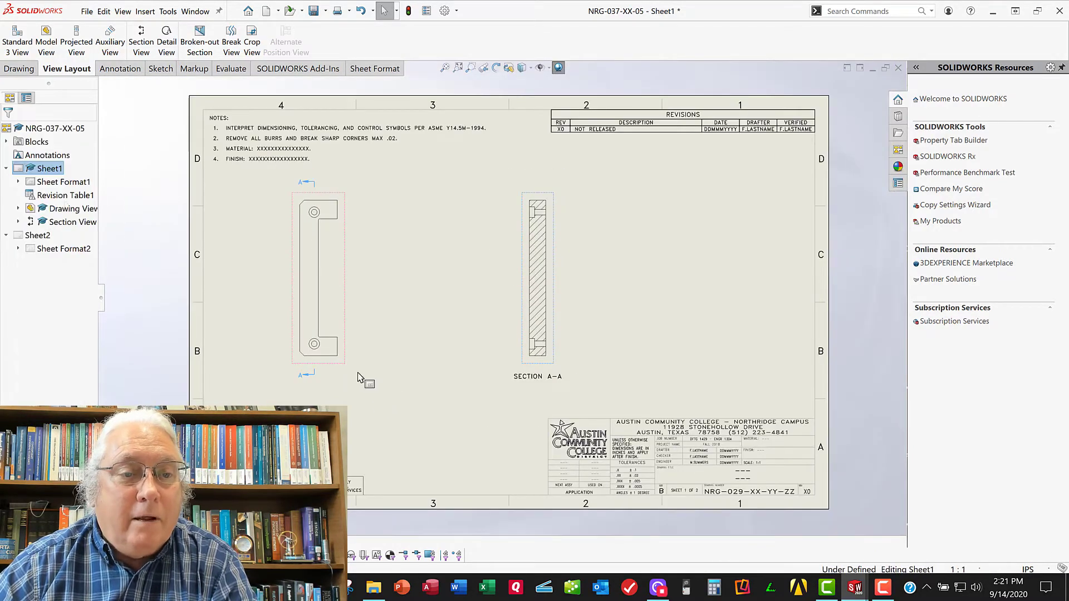
{"action": "left_click", "coordinate": [77, 42]}
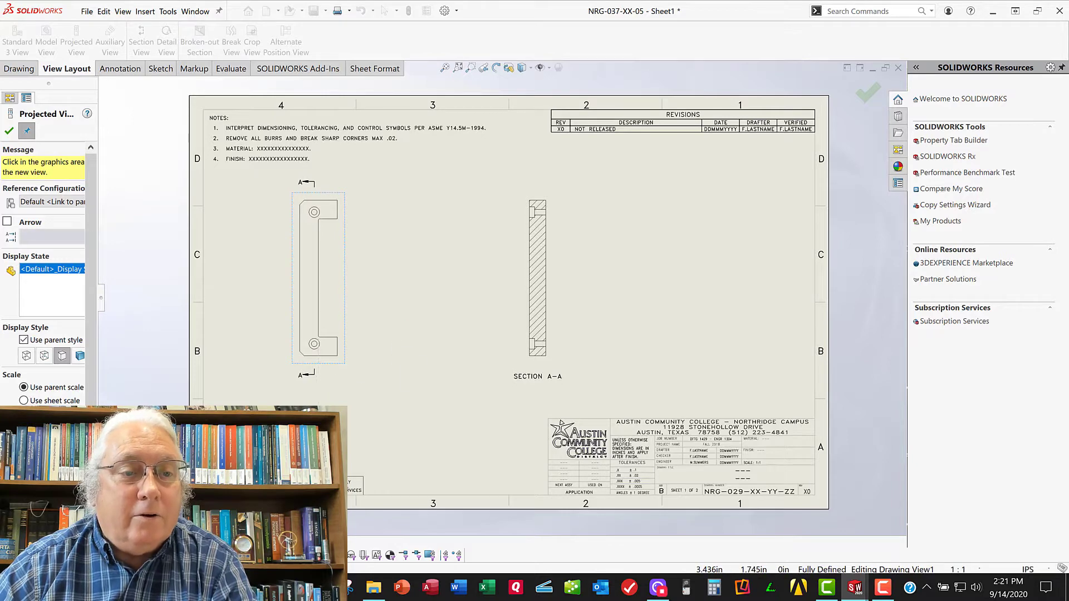
Place an isometric view of NRG-037-XX-05 in the sheet's upper-right corner
{"action": "left_click", "coordinate": [9, 132]}
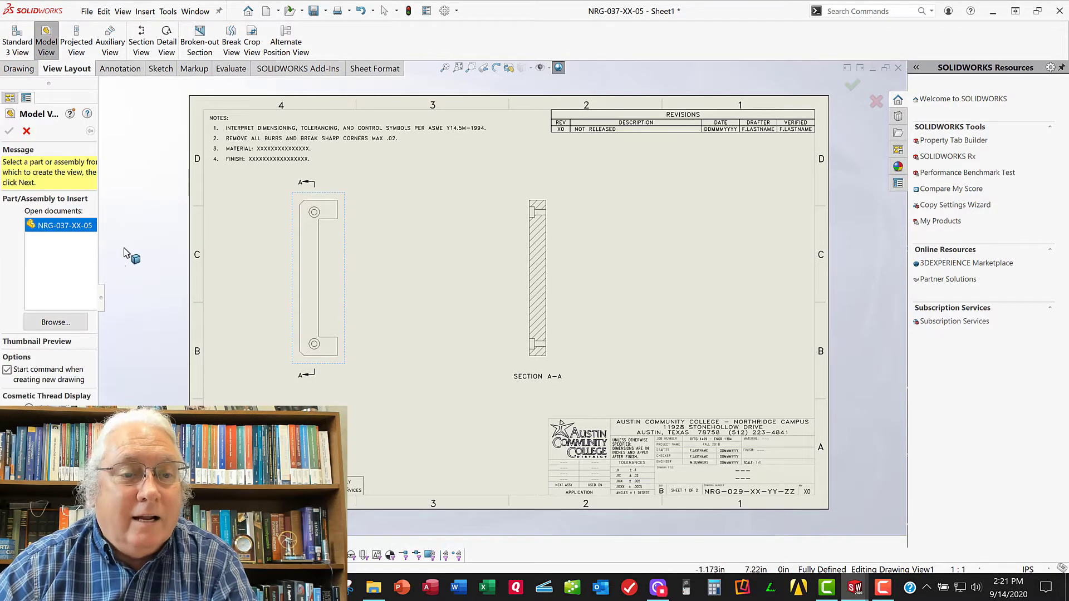
{"action": "double_click", "coordinate": [65, 227]}
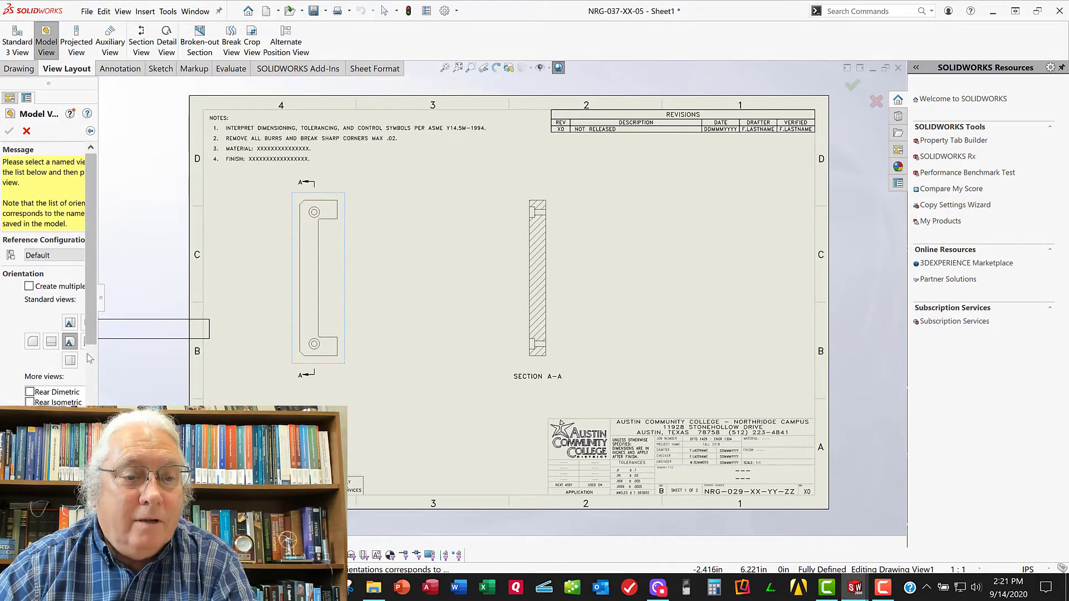
{"action": "left_click_drag", "start_coordinate": [107, 302], "coordinate": [131, 305]}
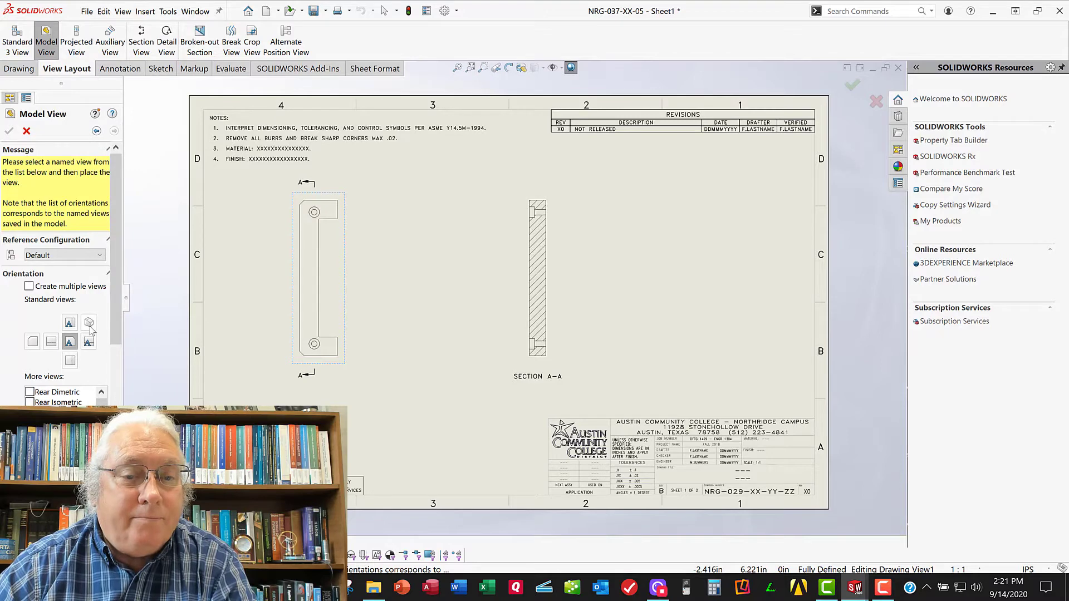
{"action": "left_click", "coordinate": [718, 221]}
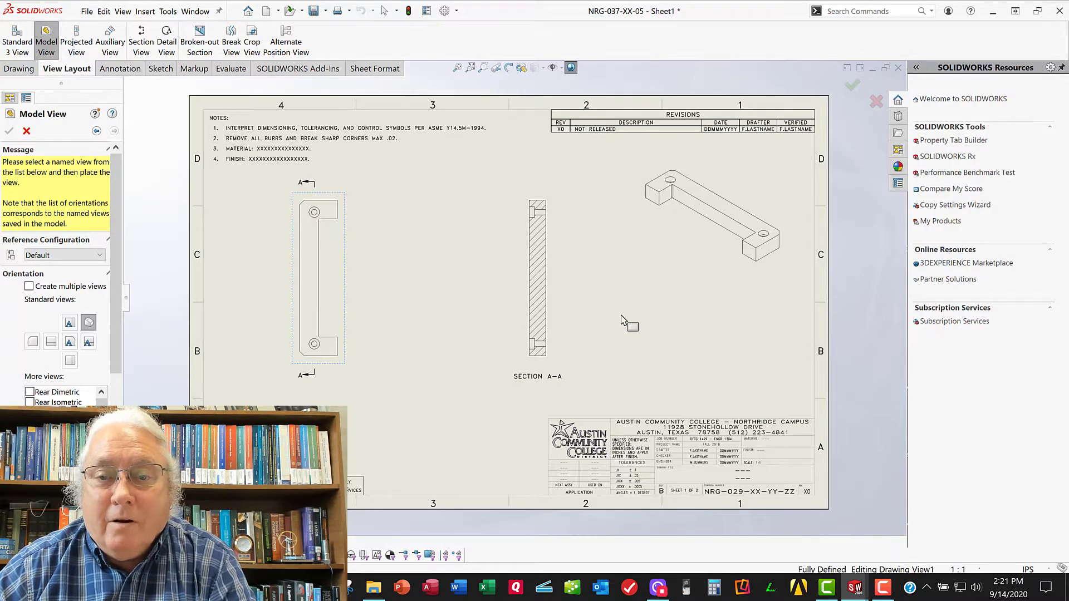
{"action": "key", "text": "Escape"}
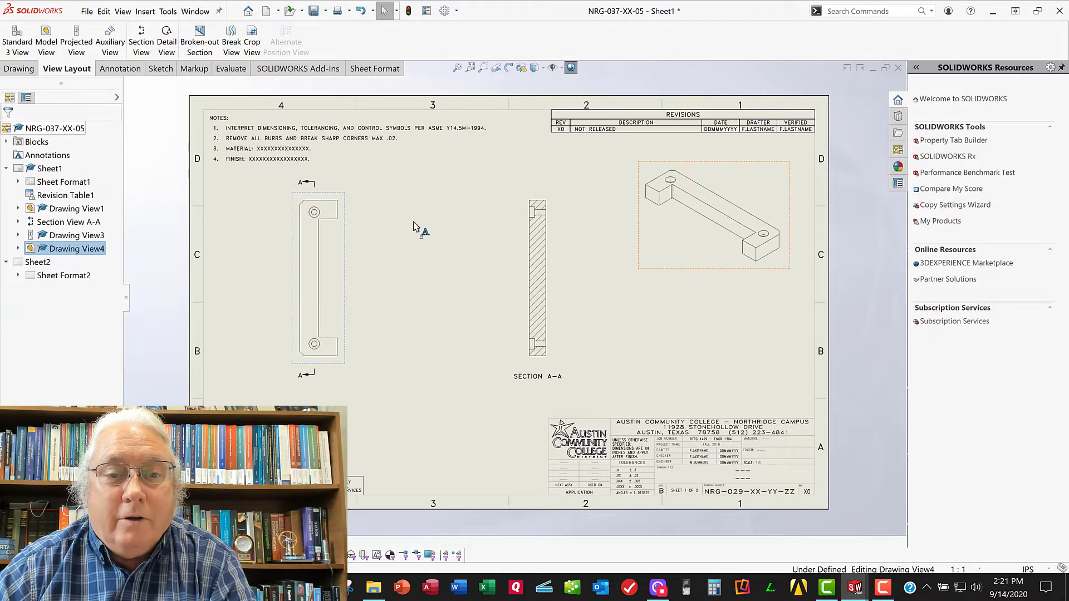
{"action": "middle_click_drag", "start_coordinate": [426, 259], "coordinate": [435, 270]}
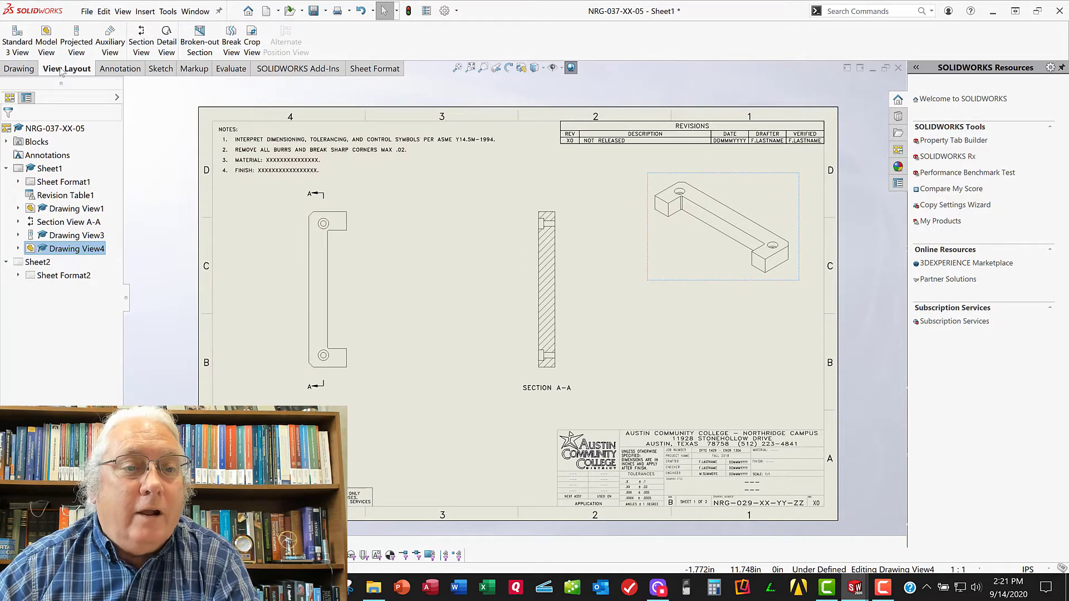
Attach datum feature symbol A to the small lower-left view's bottom edge
{"action": "left_click", "coordinate": [118, 68]}
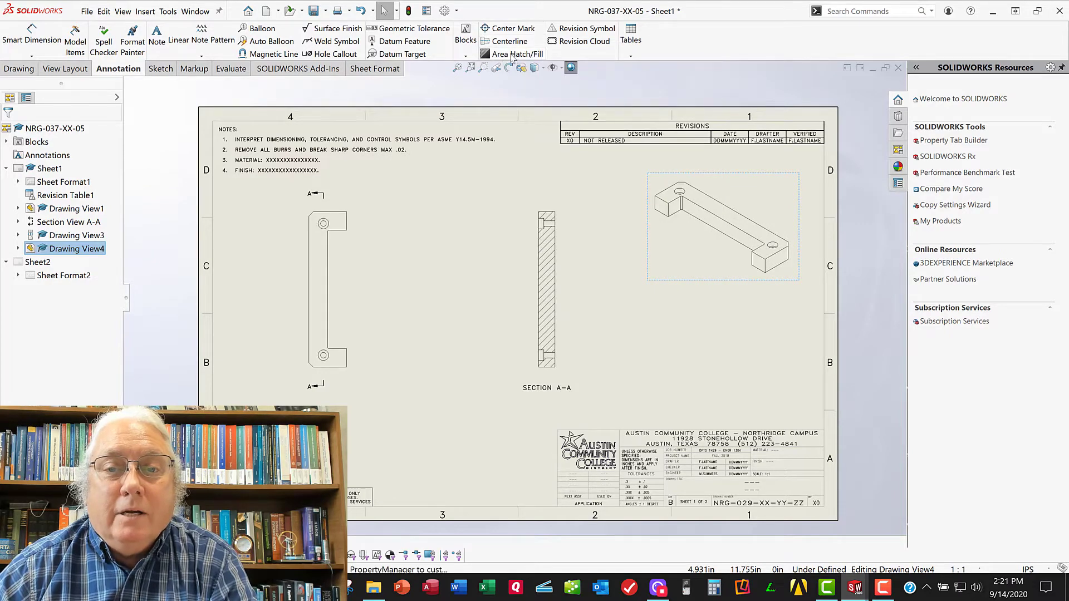
{"action": "left_click", "coordinate": [412, 45]}
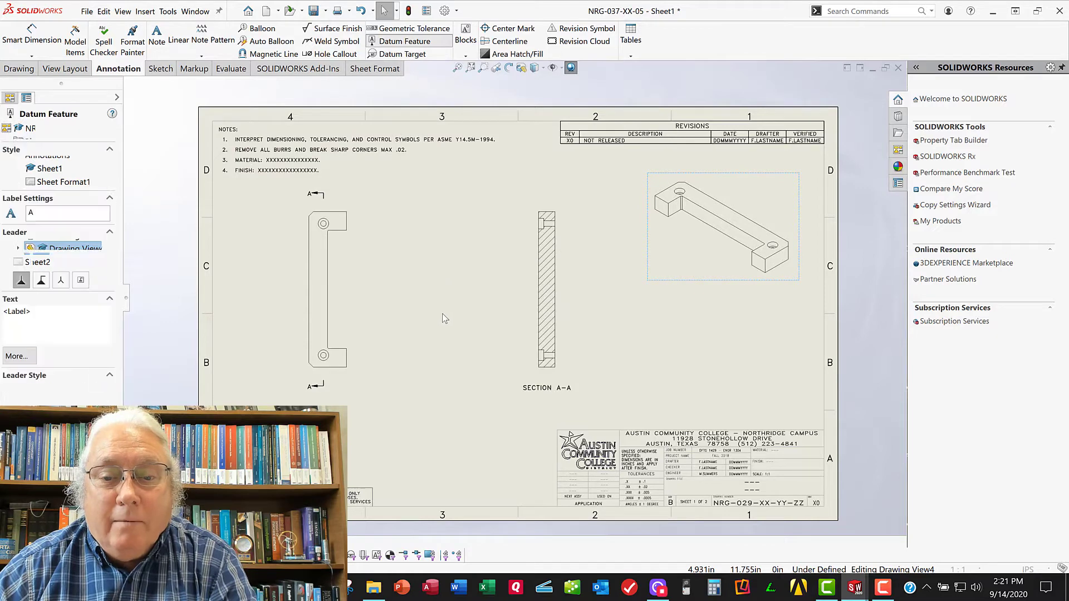
{"action": "scroll", "coordinate": [543, 392], "scroll_direction": "down", "scroll_amount": 2}
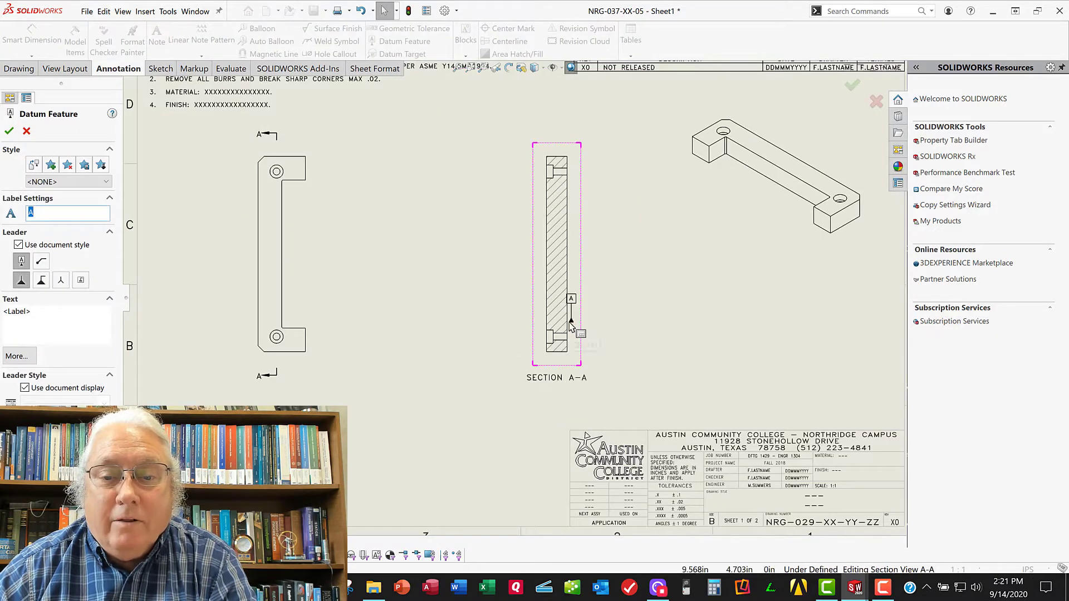
{"action": "left_click", "coordinate": [564, 341]}
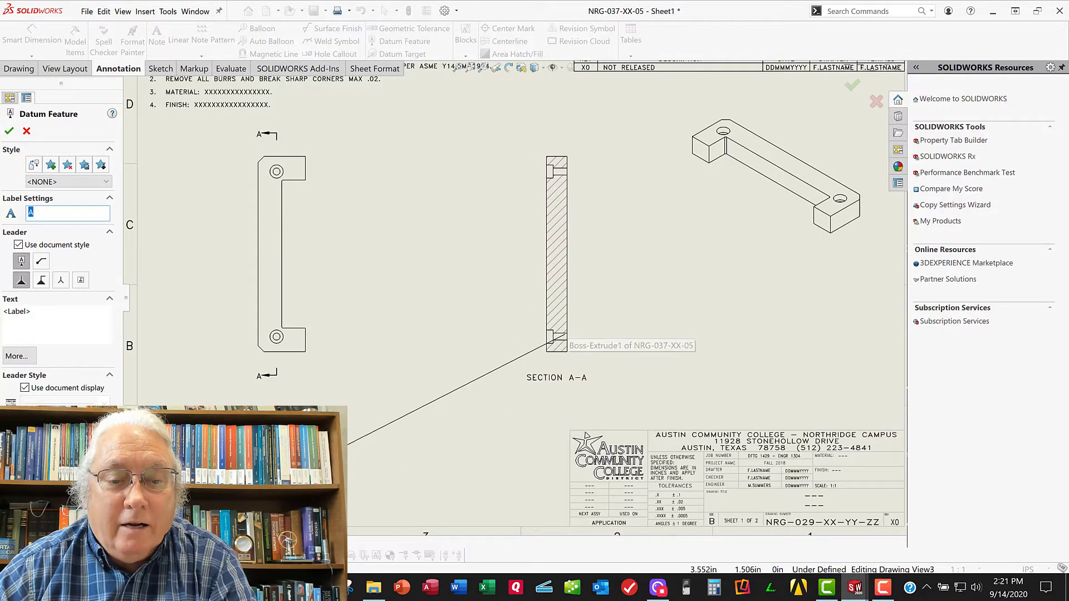
{"action": "left_click", "coordinate": [571, 415]}
{"action": "left_click_drag", "start_coordinate": [573, 414], "coordinate": [449, 342]}
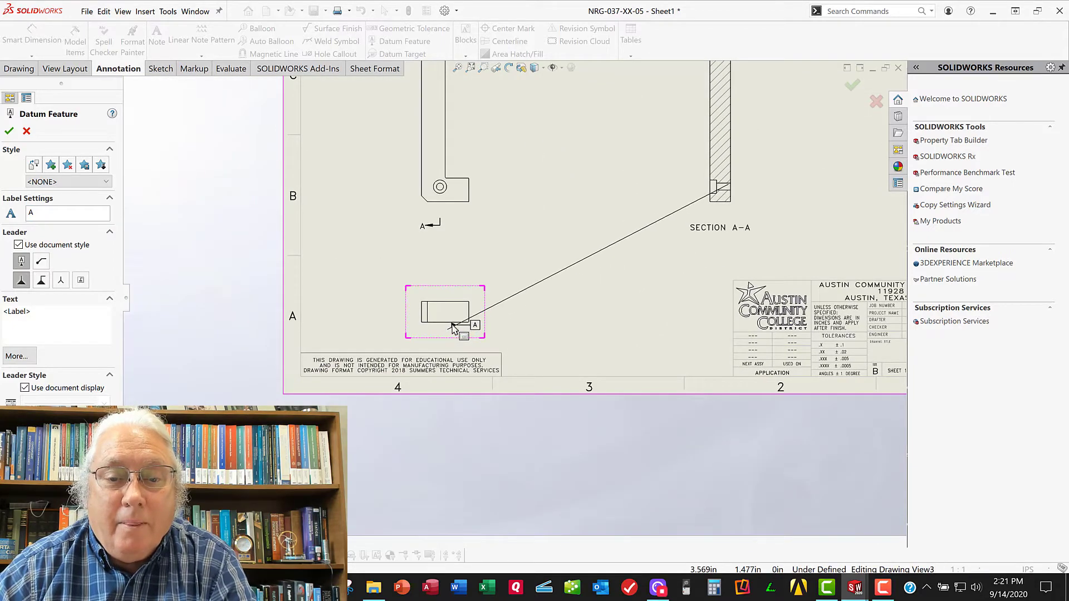
{"action": "left_click", "coordinate": [453, 324]}
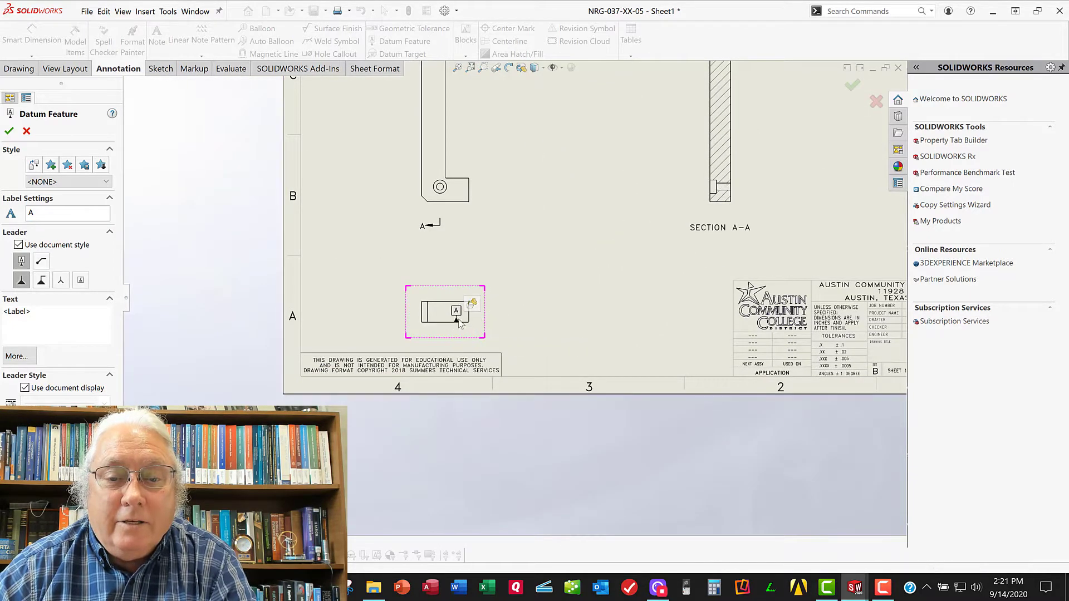
{"action": "left_click", "coordinate": [521, 333]}
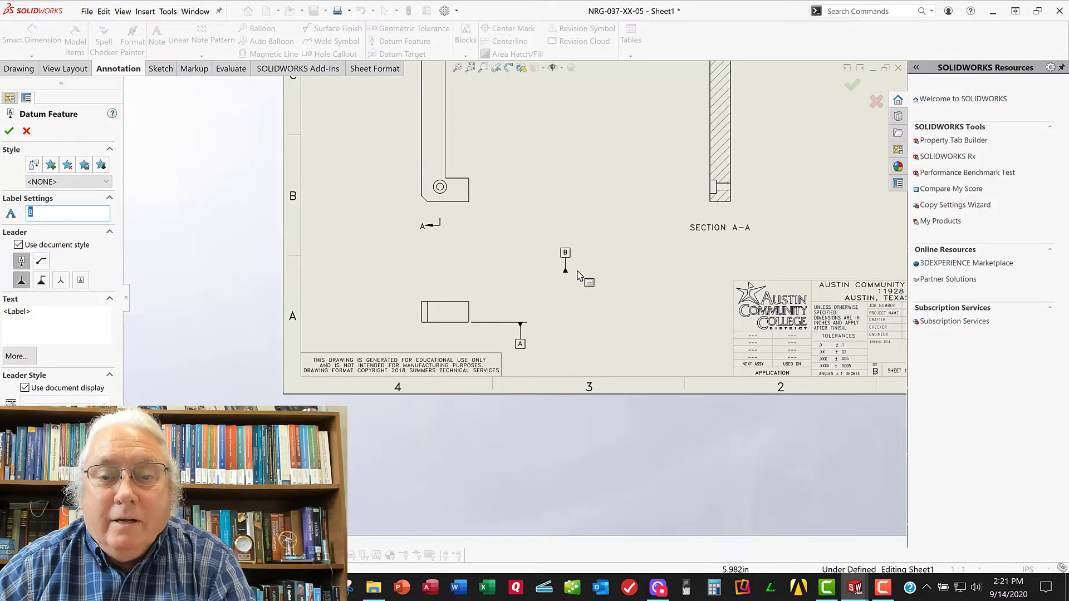
Attach datum feature symbol B to the vertical front view's right edge
{"action": "middle_click_drag", "start_coordinate": [591, 276], "coordinate": [532, 351]}
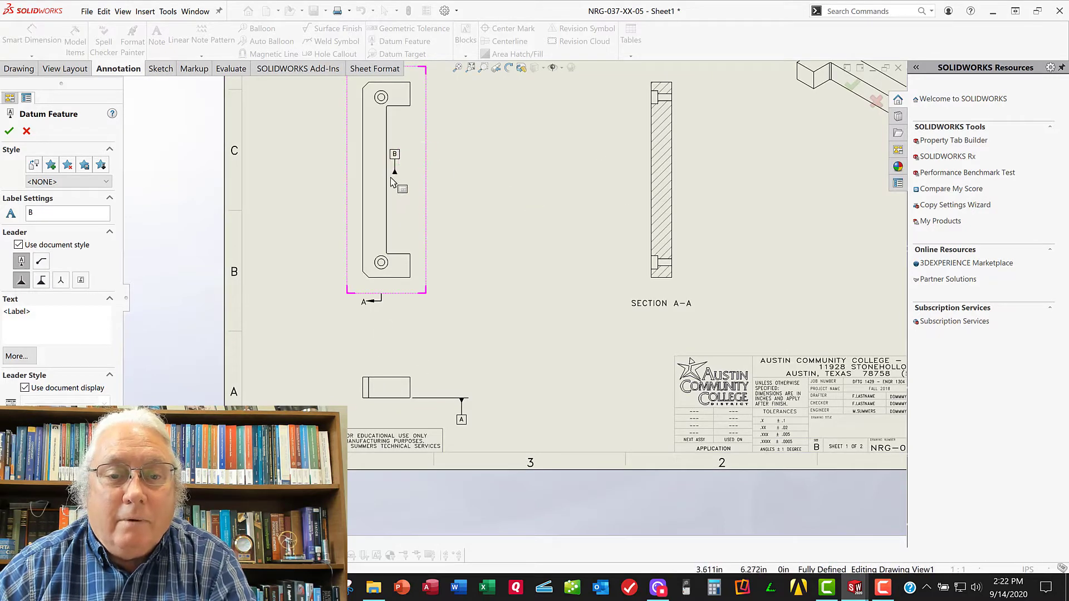
{"action": "left_click", "coordinate": [388, 219]}
{"action": "left_click", "coordinate": [417, 230]}
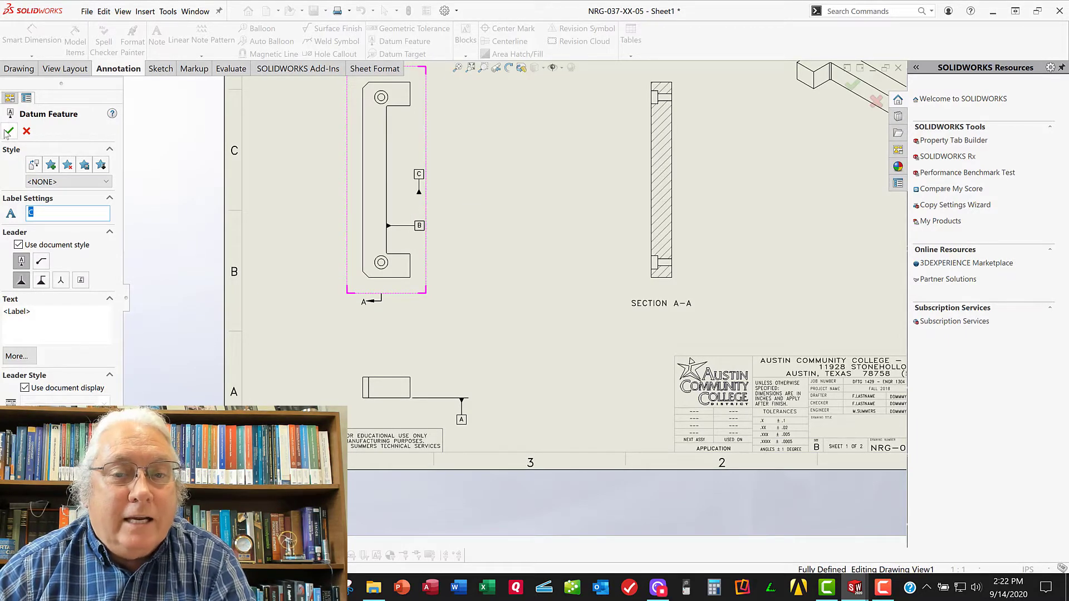
{"action": "key", "text": "Escape"}
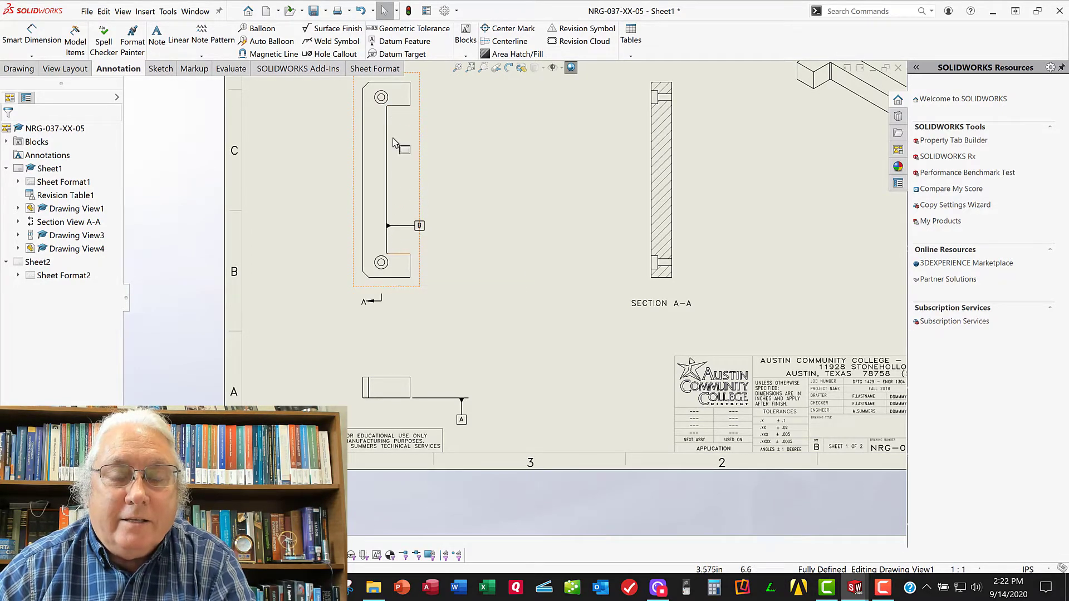
{"action": "mouse_move", "coordinate": [507, 211]}
{"action": "middle_mouse_down"}
{"action": "mouse_move", "coordinate": [489, 253]}
{"action": "mouse_move", "coordinate": [416, 268]}
{"action": "middle_mouse_up"}
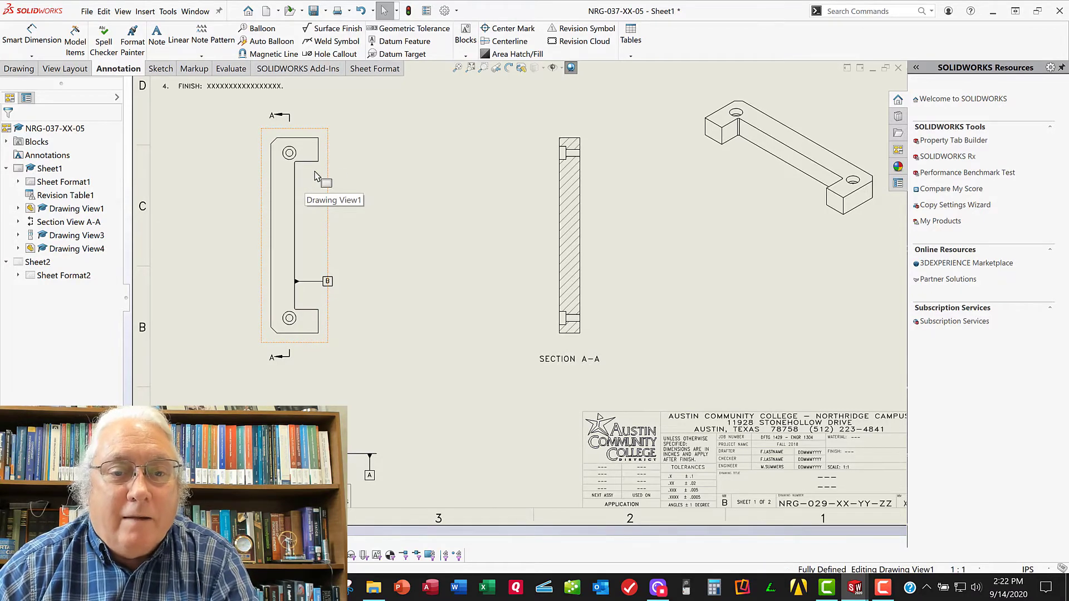
Import model dimensions from the entire model into all drawing views
{"action": "left_click", "coordinate": [74, 42]}
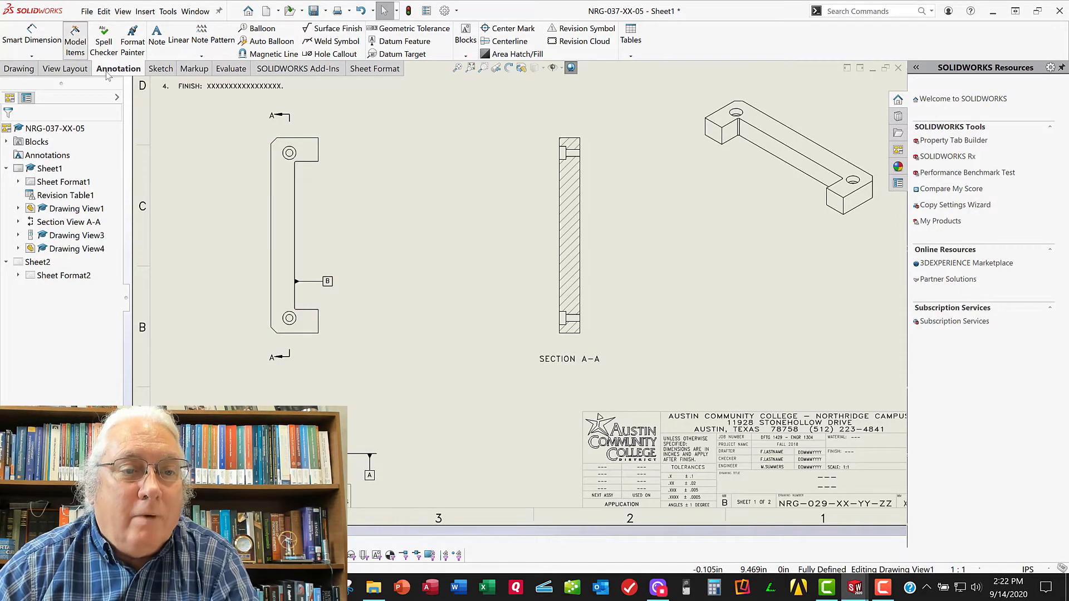
{"action": "left_click", "coordinate": [66, 267]}
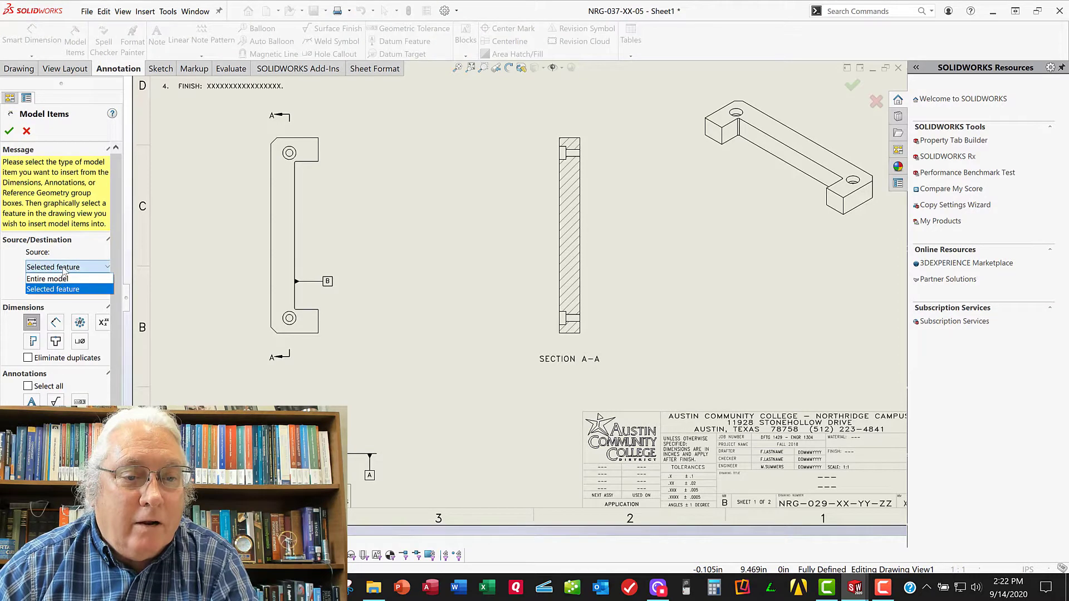
{"action": "left_click", "coordinate": [56, 276]}
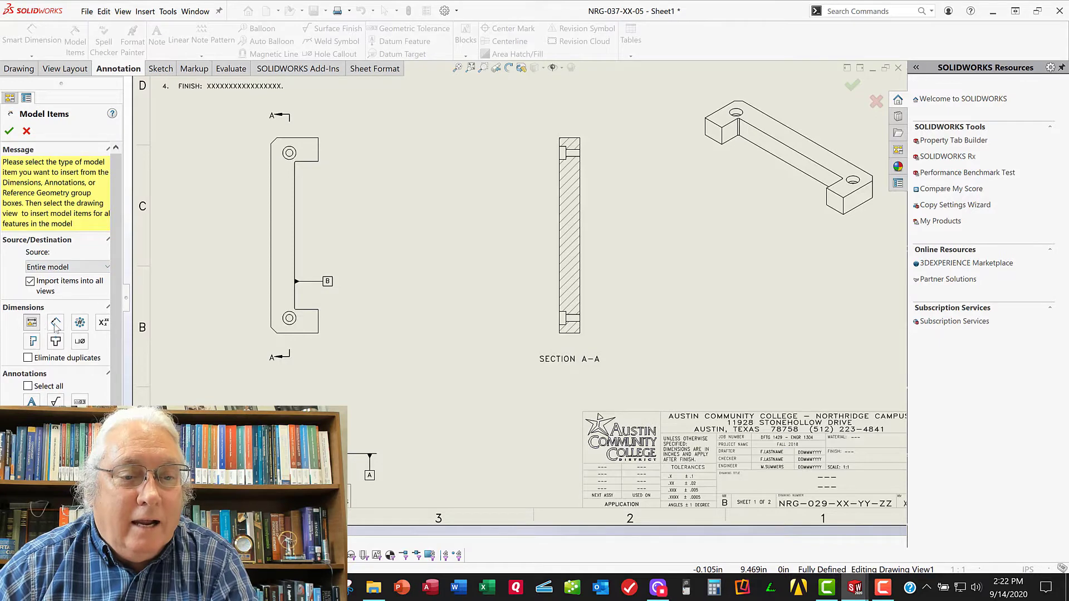
{"action": "left_click", "coordinate": [9, 132]}
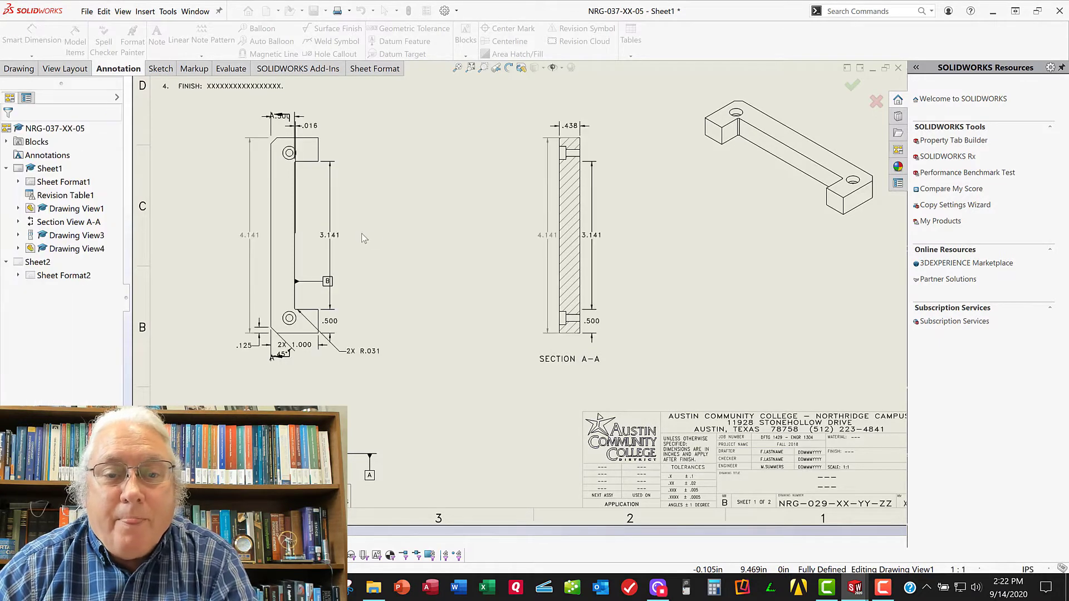
{"action": "middle_click_drag", "start_coordinate": [485, 264], "coordinate": [487, 273]}
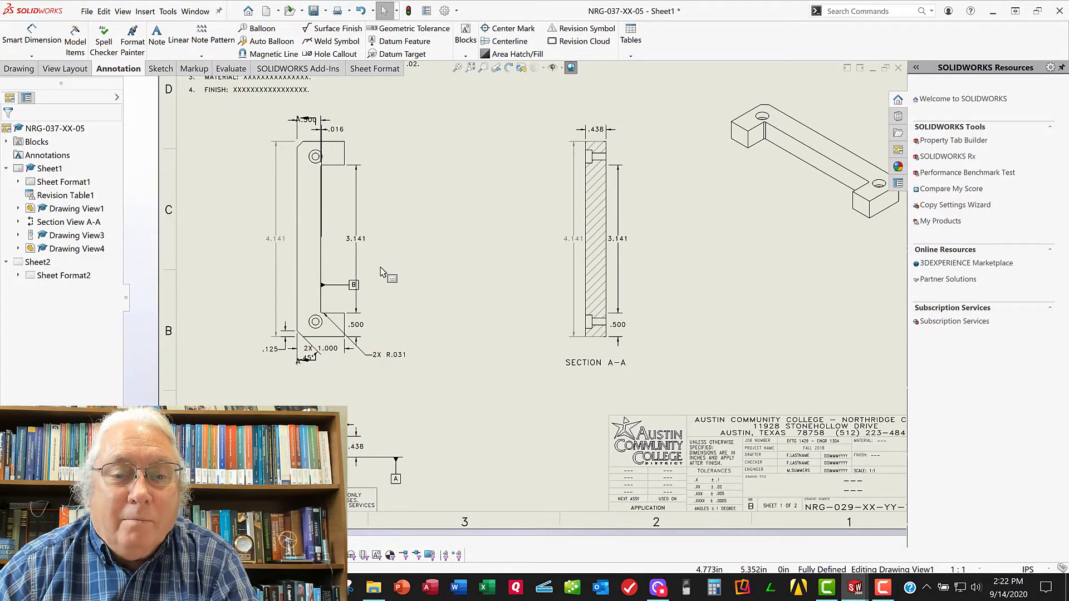
Move the 3.141 dimension farther right, clear of the datum B flag
{"action": "left_click_drag", "start_coordinate": [360, 240], "coordinate": [407, 239]}
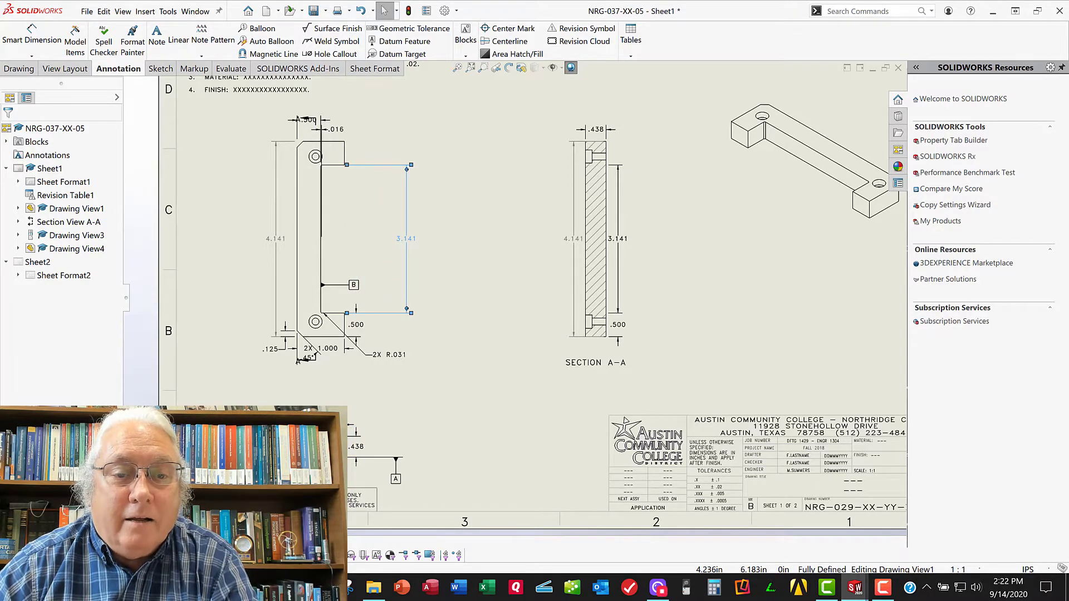
{"action": "left_click", "coordinate": [471, 228]}
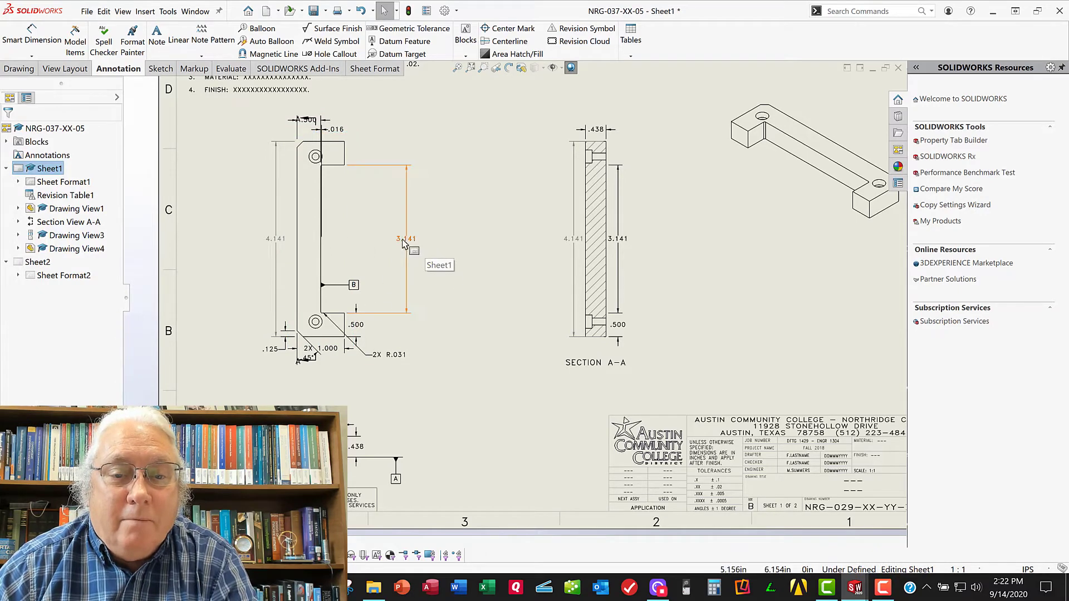
{"action": "left_click", "coordinate": [407, 242]}
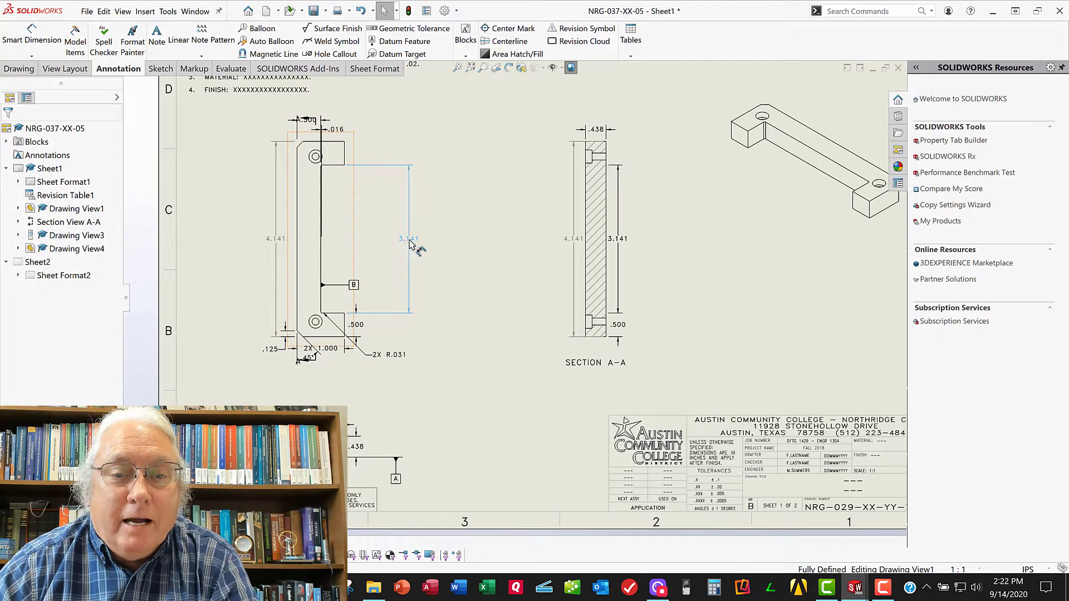
{"action": "left_click_drag", "start_coordinate": [409, 242], "coordinate": [407, 243]}
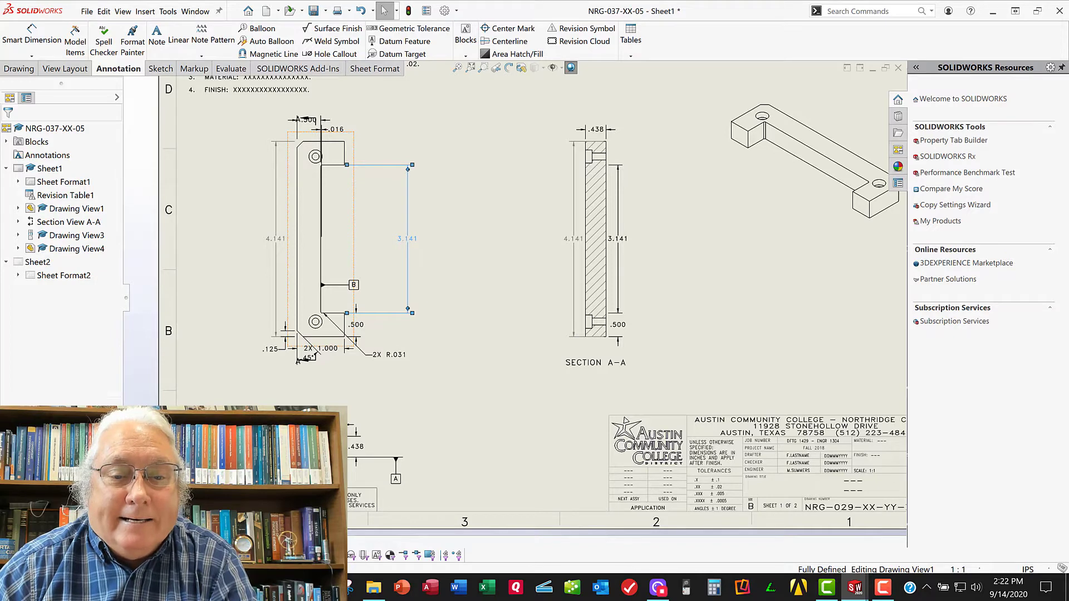